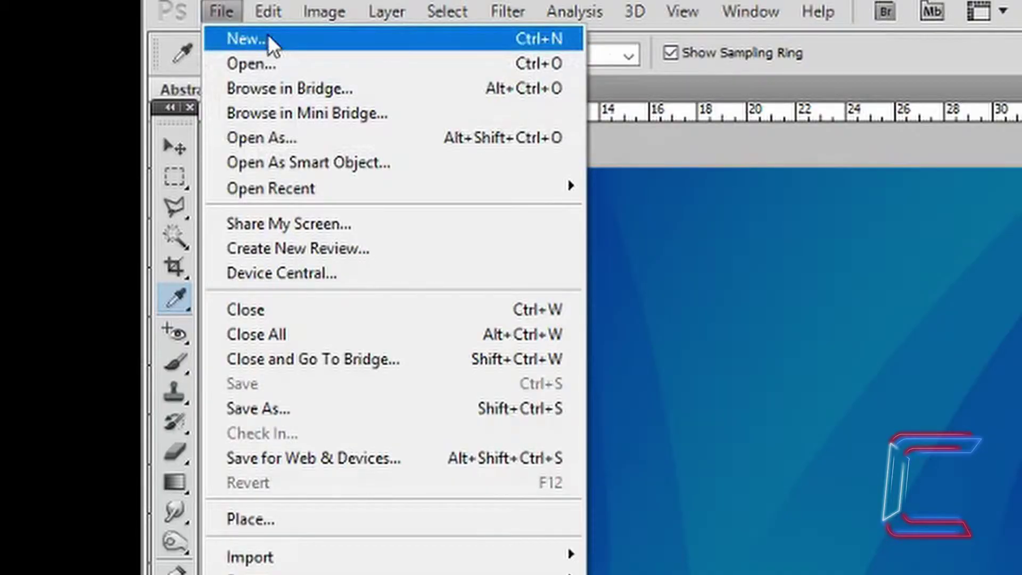
# Step: Open a new document set to 1400 × 800 pixels, 72 ppi, RGB, transparent background
pyautogui.click(267, 37)
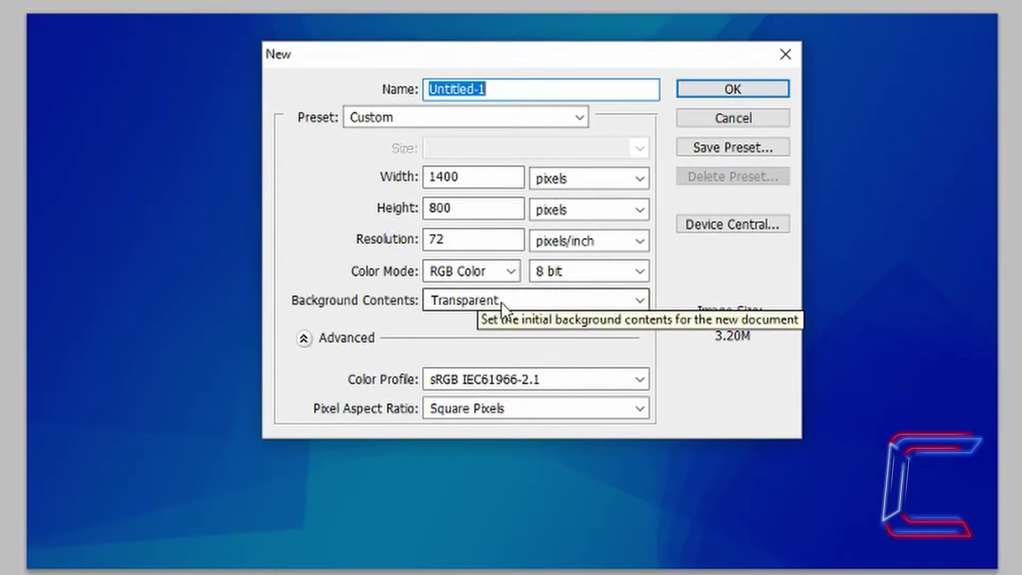
# Step: Select the Gradient Tool and open the current gradient in the Gradient Editor
pyautogui.click(708, 86)
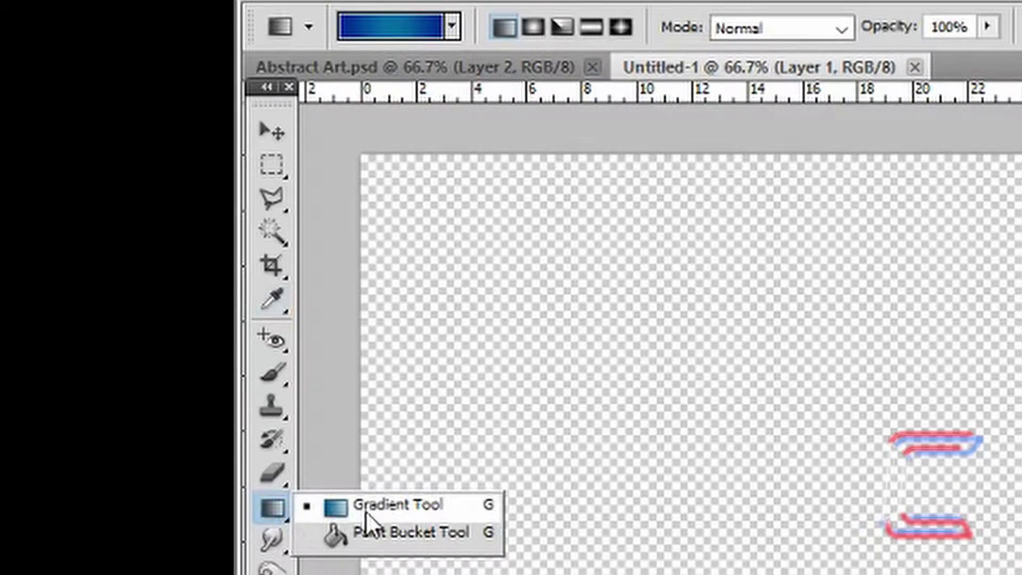
pyautogui.click(365, 510)
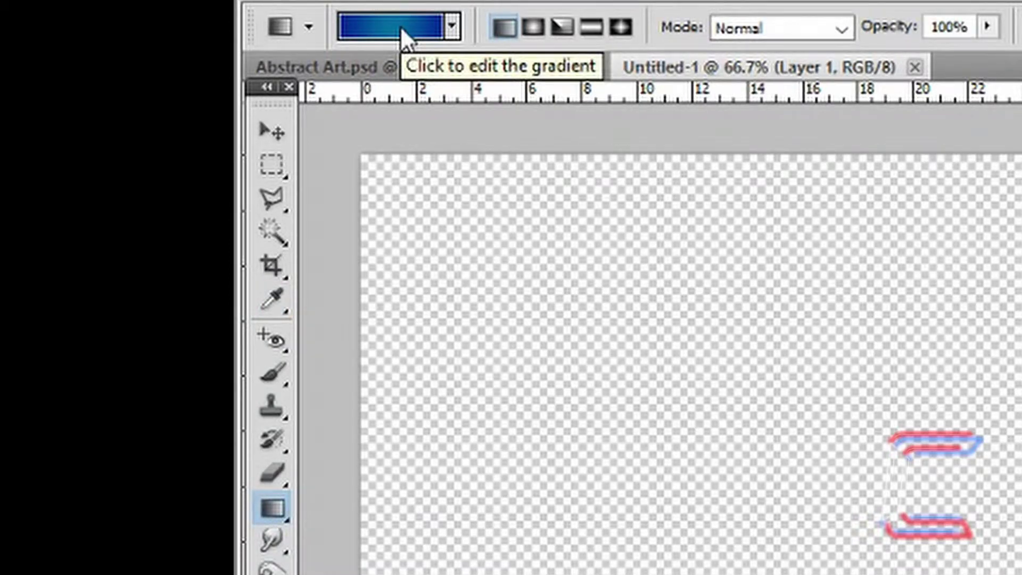
pyautogui.click(401, 26)
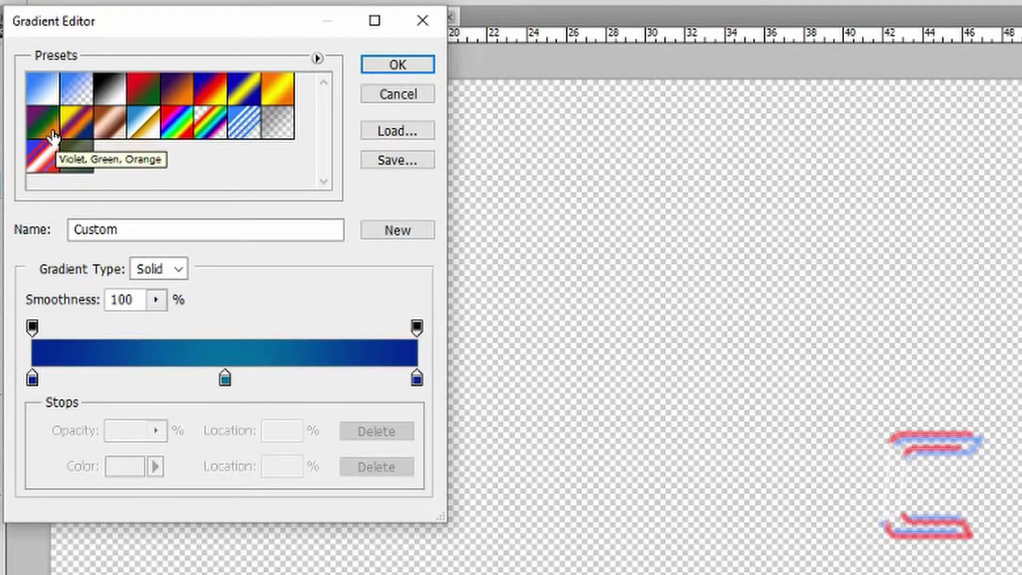
# Step: Remove the extra colour stops and open the left stop's colour, dark blue 002290
pyautogui.click(224, 377)
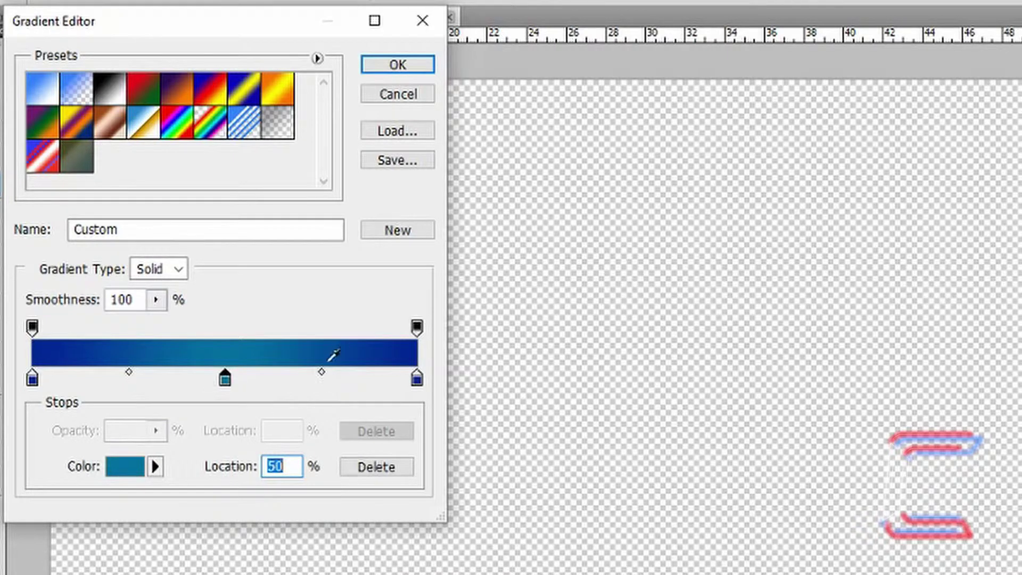
pyautogui.click(302, 378)
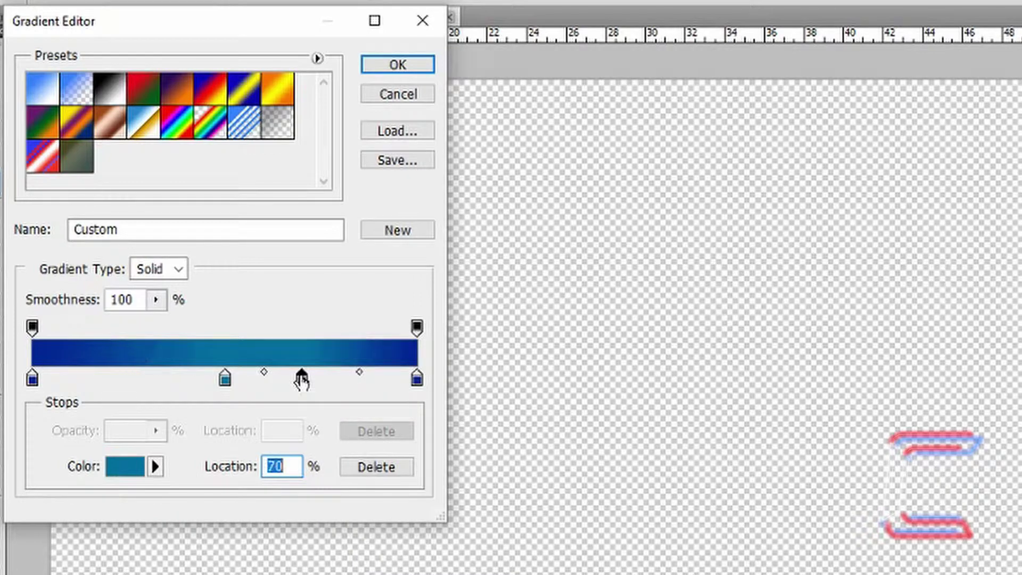
pyautogui.click(139, 378)
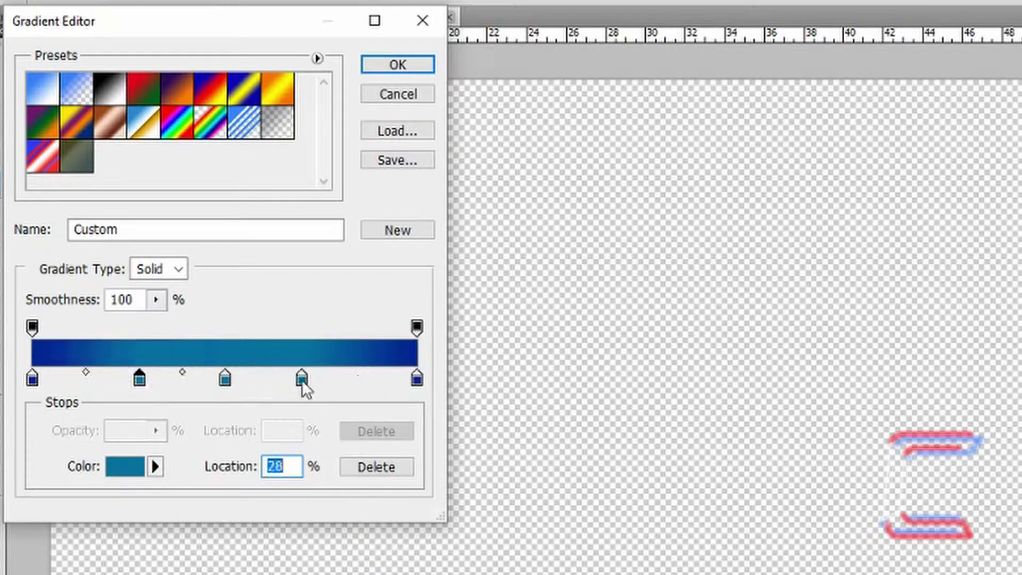
pyautogui.click(301, 379)
pyautogui.click(375, 467)
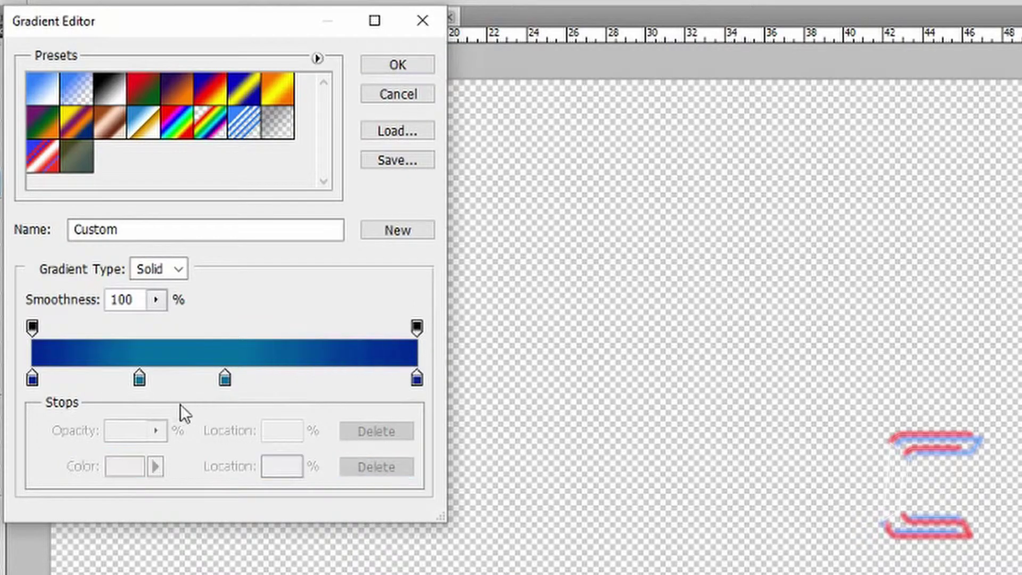
pyautogui.click(140, 379)
pyautogui.click(364, 467)
pyautogui.click(32, 378)
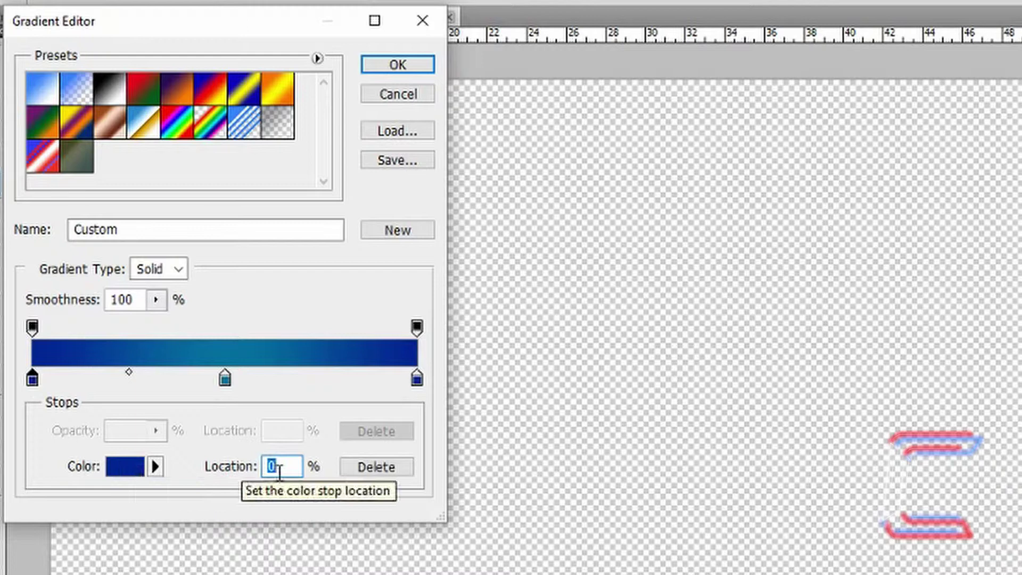
pyautogui.click(129, 470)
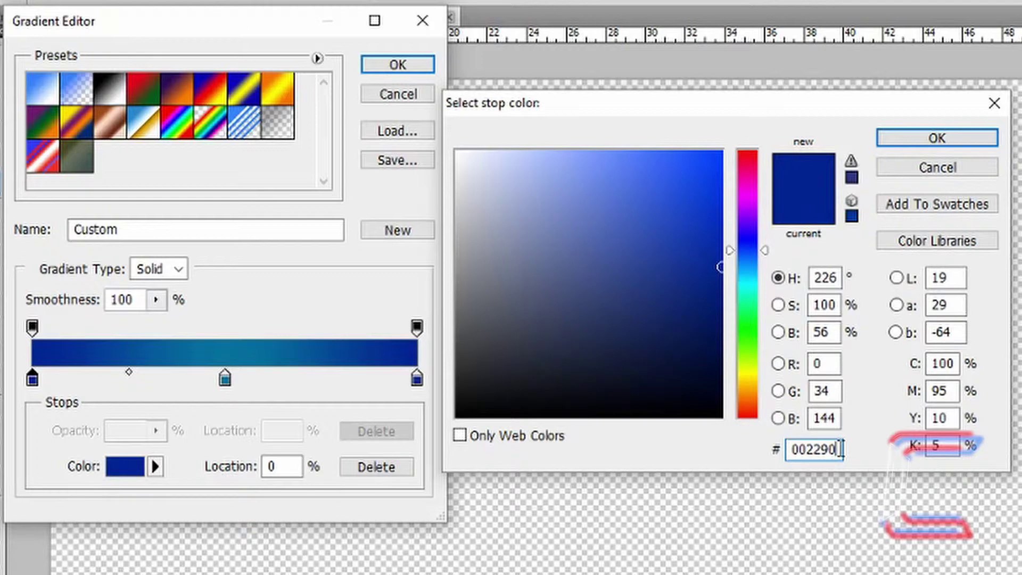
# Step: Keep both the left and right gradient stops dark blue 002290
pyautogui.click(971, 139)
pyautogui.click(416, 379)
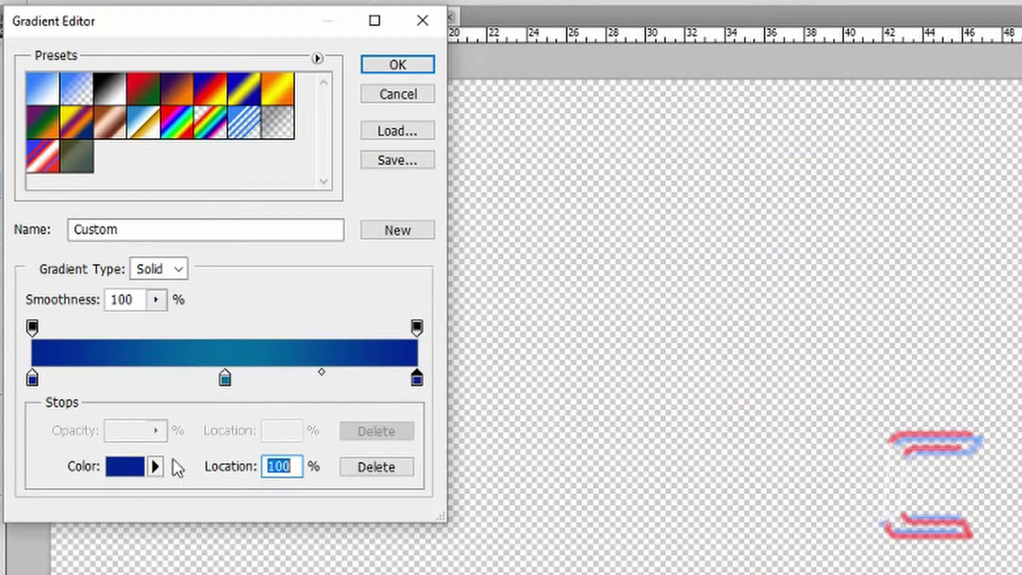
pyautogui.click(133, 466)
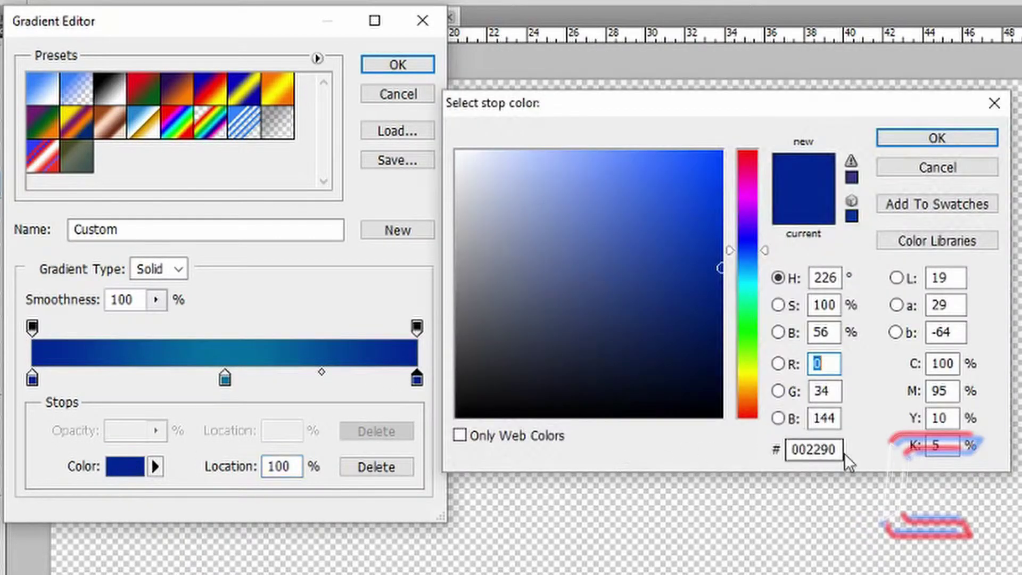
pyautogui.click(944, 139)
# Step: Set the middle gradient stop to teal 00759b and accept the gradient
pyautogui.click(225, 379)
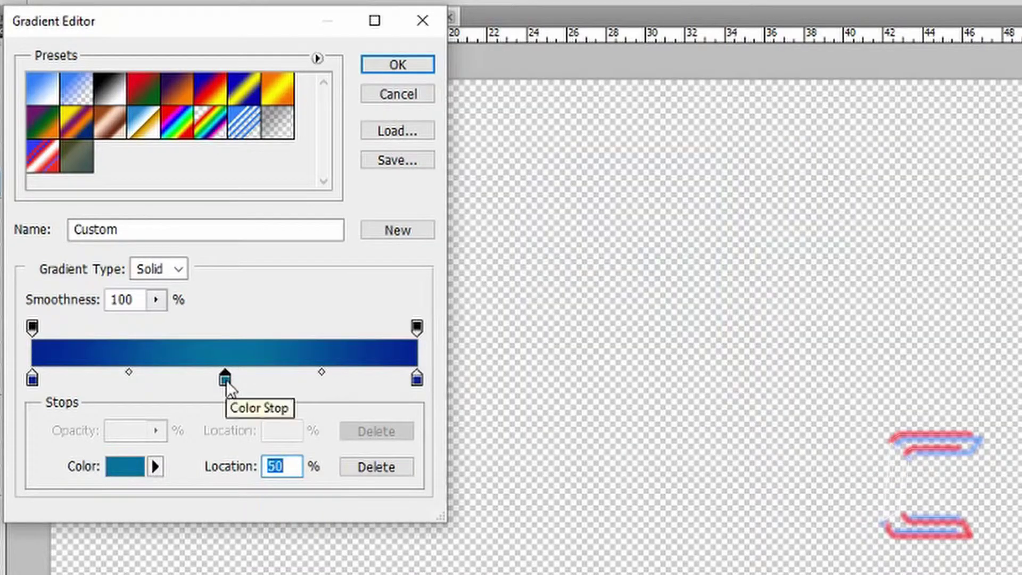
pyautogui.click(125, 471)
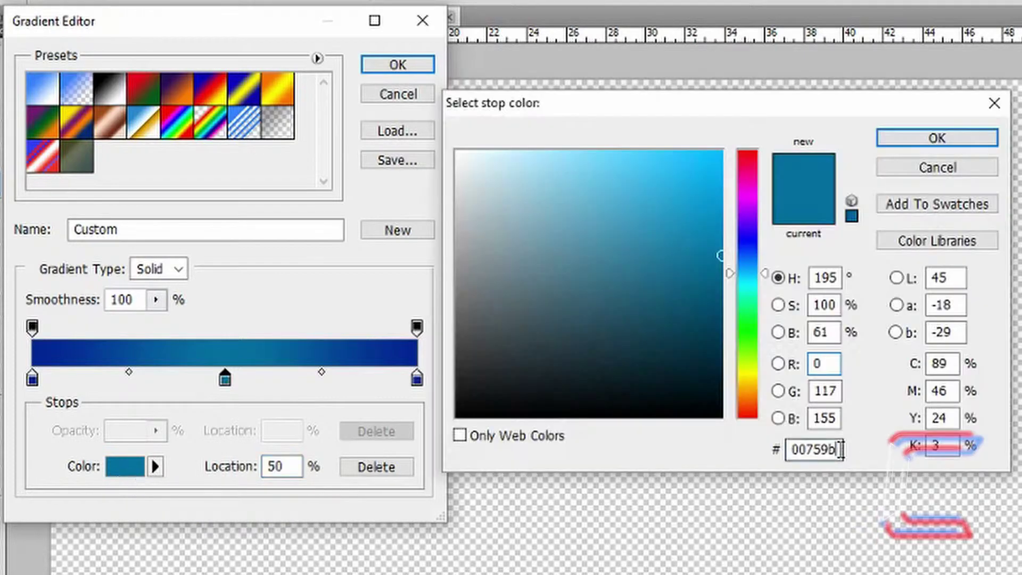
pyautogui.click(839, 450)
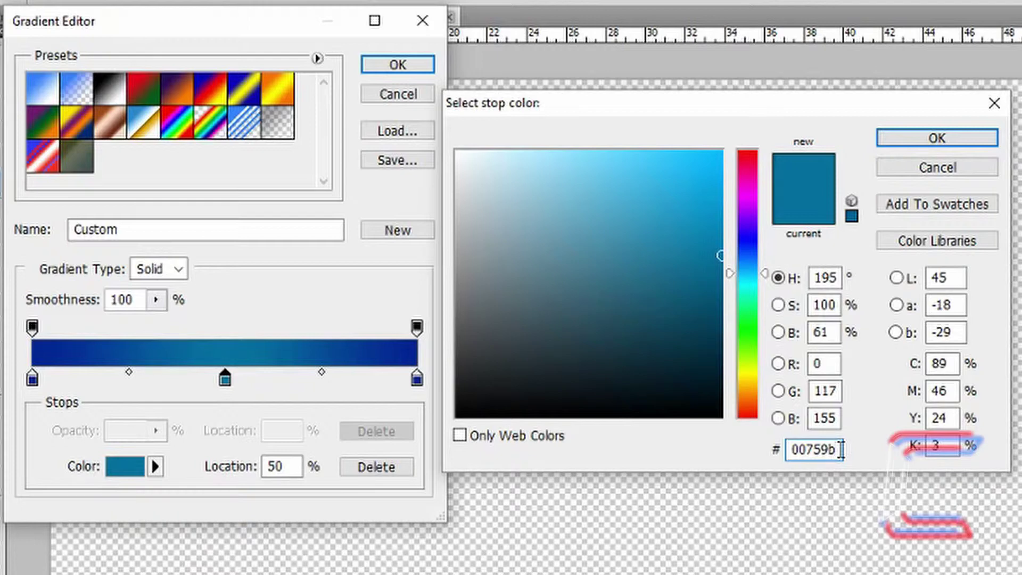
pyautogui.click(925, 143)
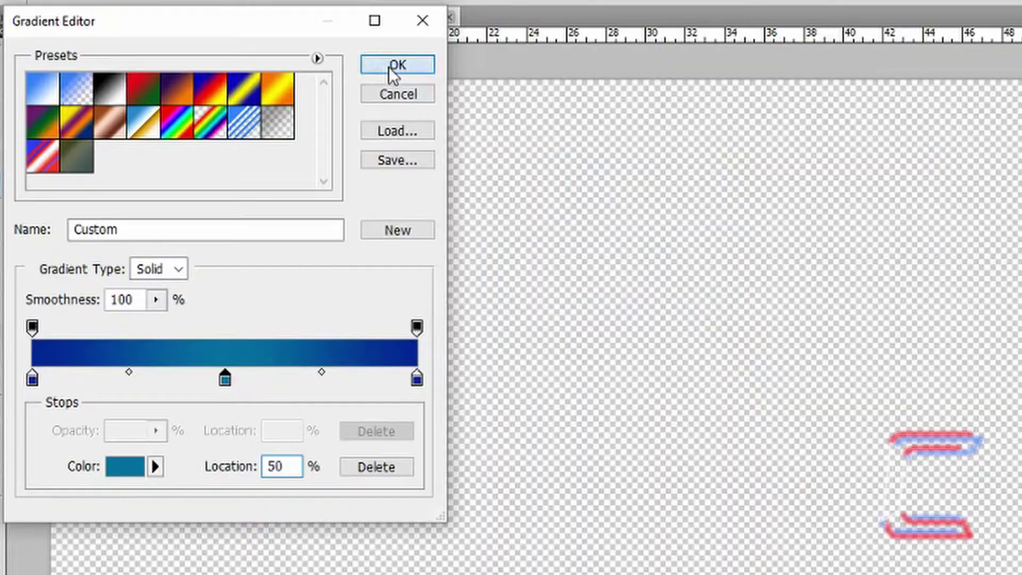
pyautogui.click(390, 67)
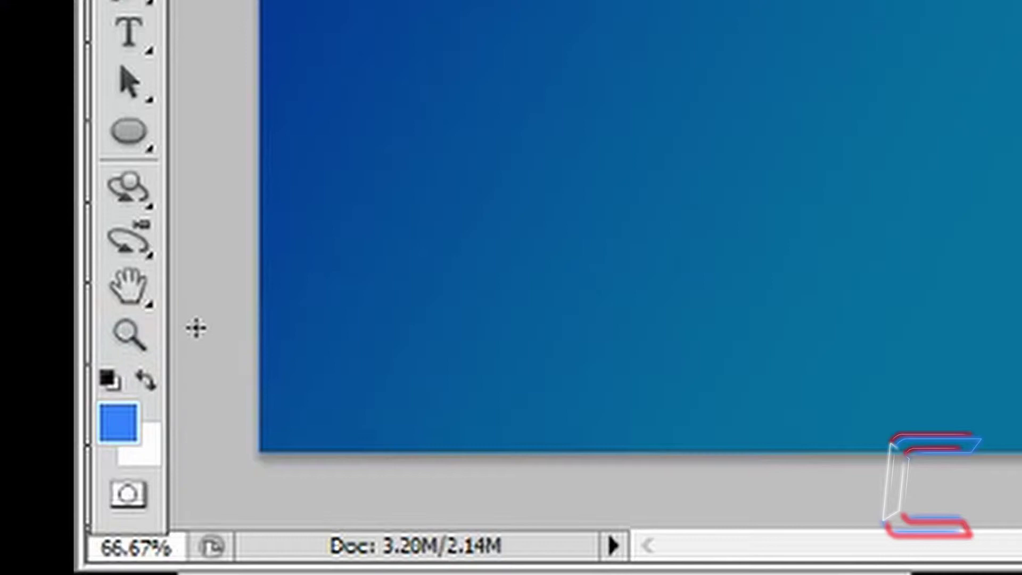
# Step: Zoom out to 33.3% to see the whole canvas, then pick a soft 1 px brush at 0% hardness
pyautogui.click(140, 346)
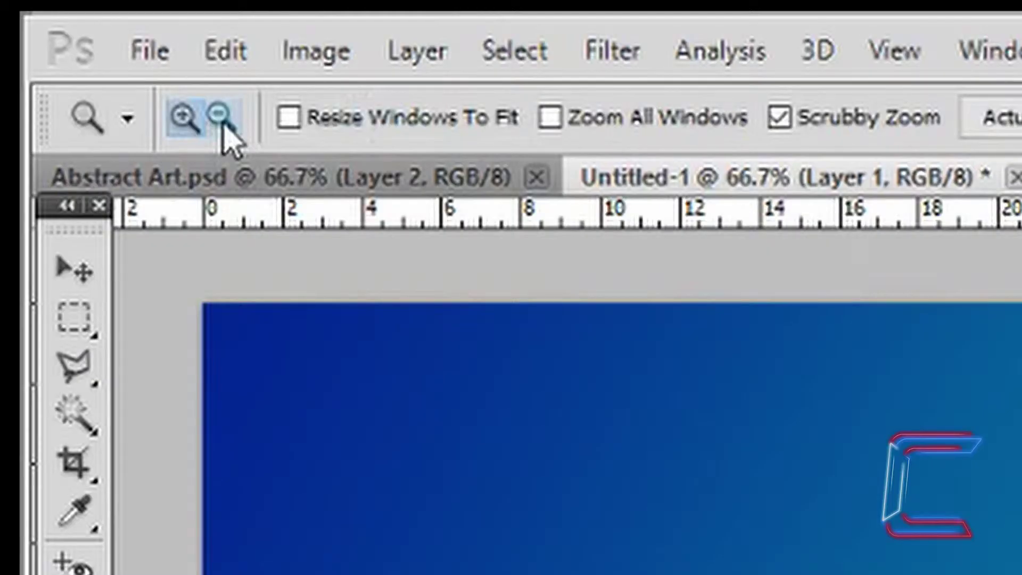
pyautogui.click(224, 127)
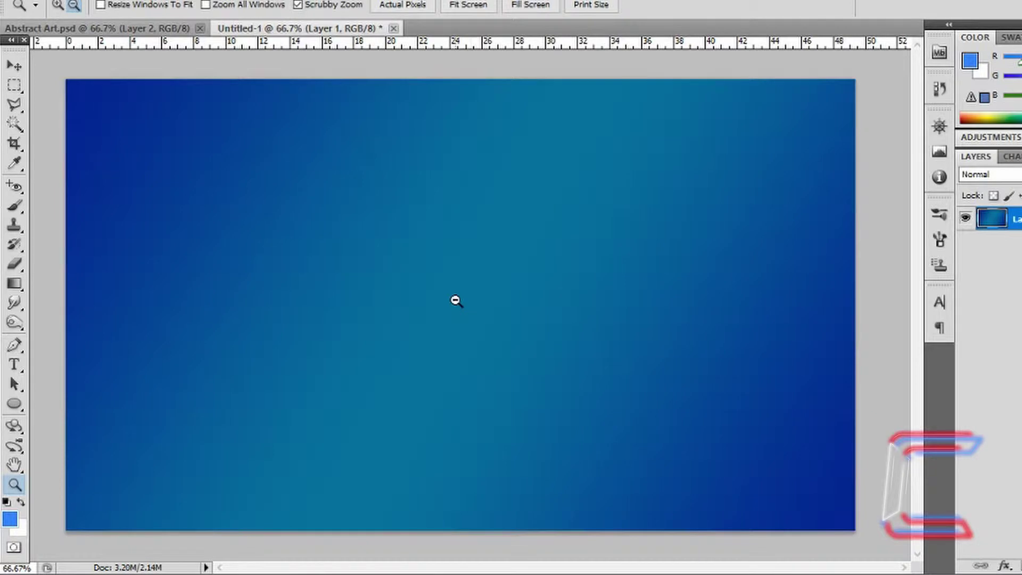
pyautogui.click(456, 301)
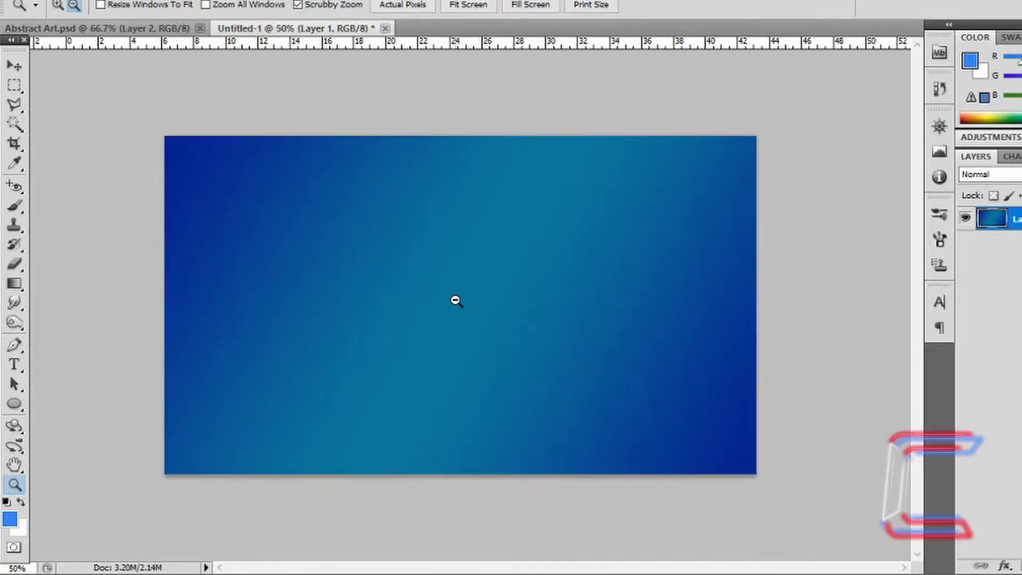
pyautogui.click(455, 301)
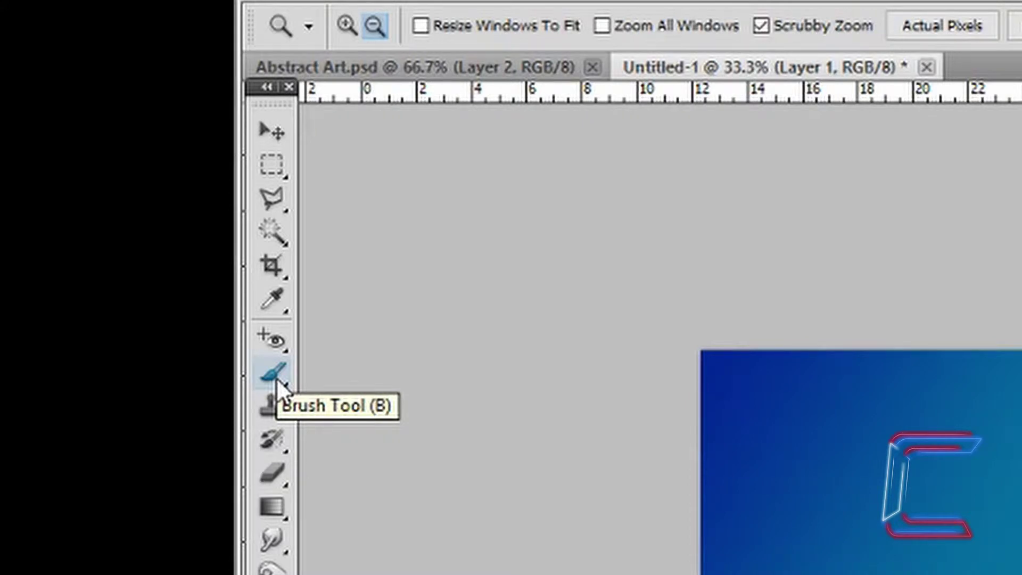
pyautogui.click(276, 377)
pyautogui.click(386, 28)
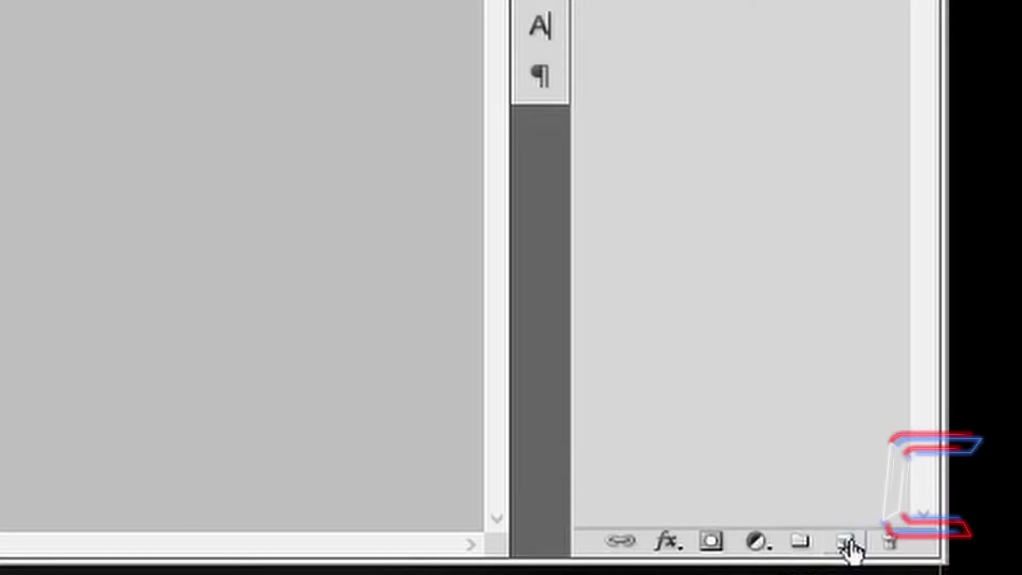
# Step: Rename the new empty layer to 'Shape'
pyautogui.doubleClick(833, 145)
pyautogui.write('Shape')
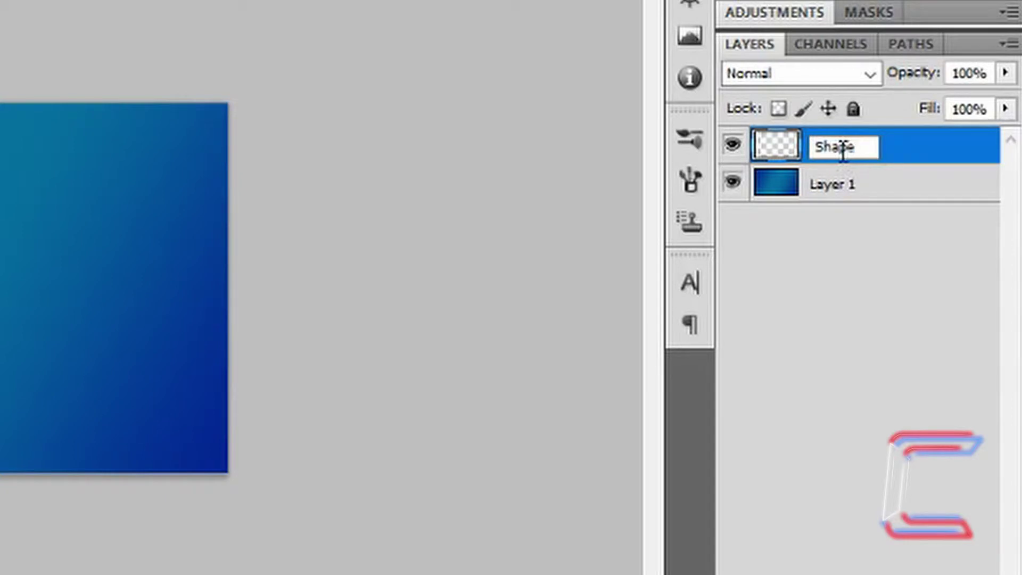
pyautogui.press('Return')
pyautogui.click(46, 362)
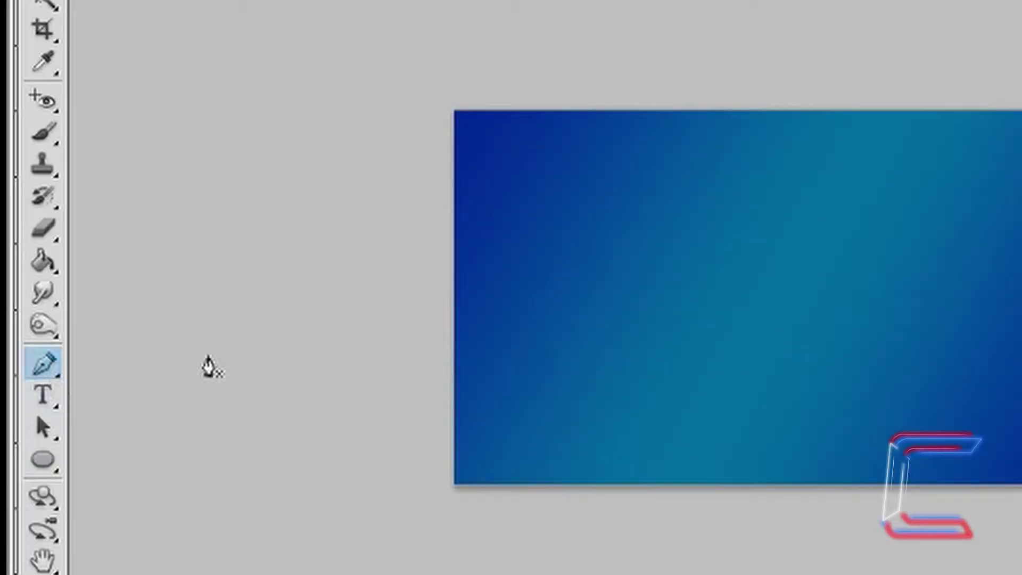
# Step: Place the remaining curved anchors above, right and below, then close the path at its start
pyautogui.click(46, 364)
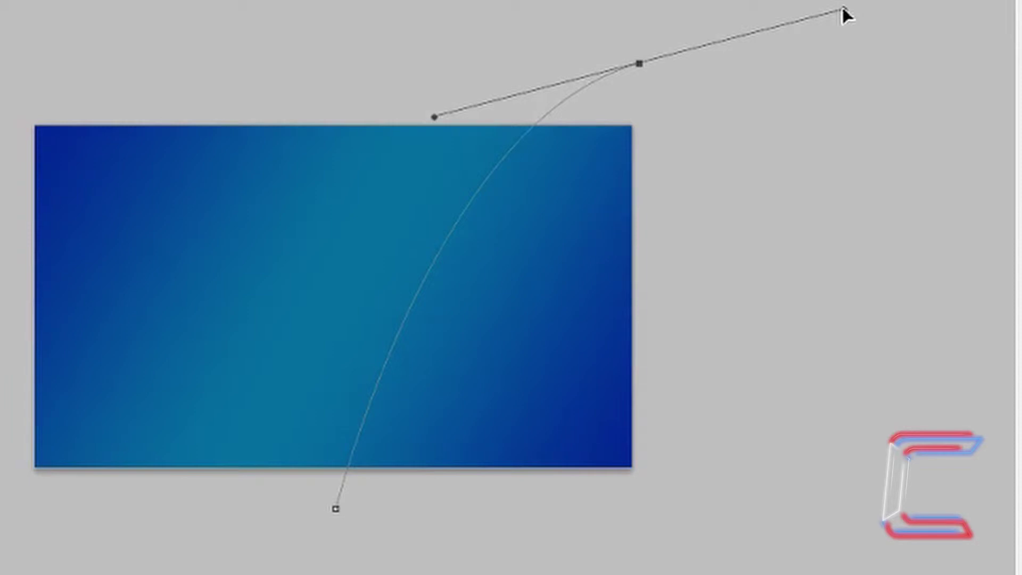
pyautogui.moveTo(842, 8); pyautogui.dragTo(843, 9)
pyautogui.click(862, 57)
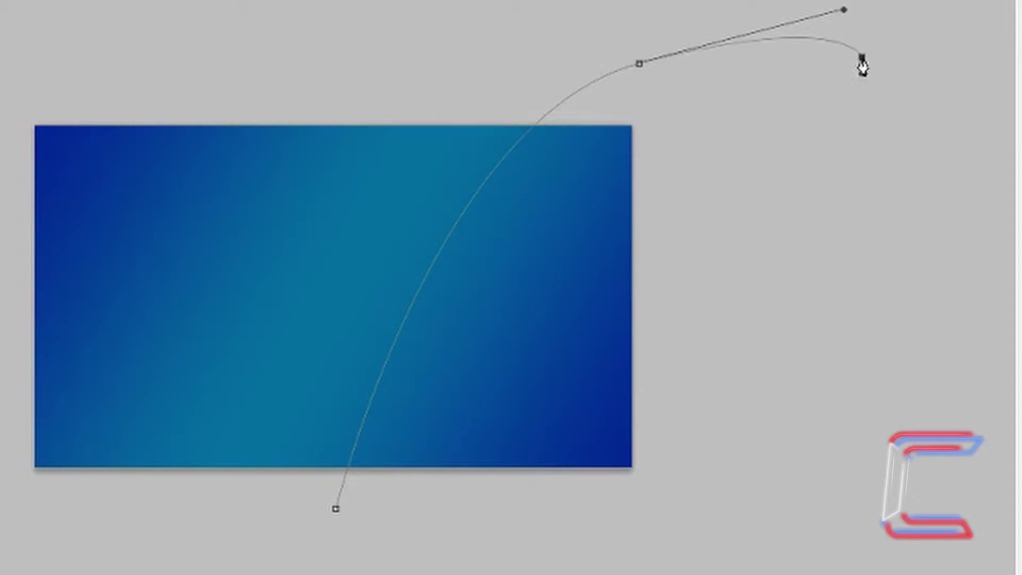
pyautogui.click(856, 528)
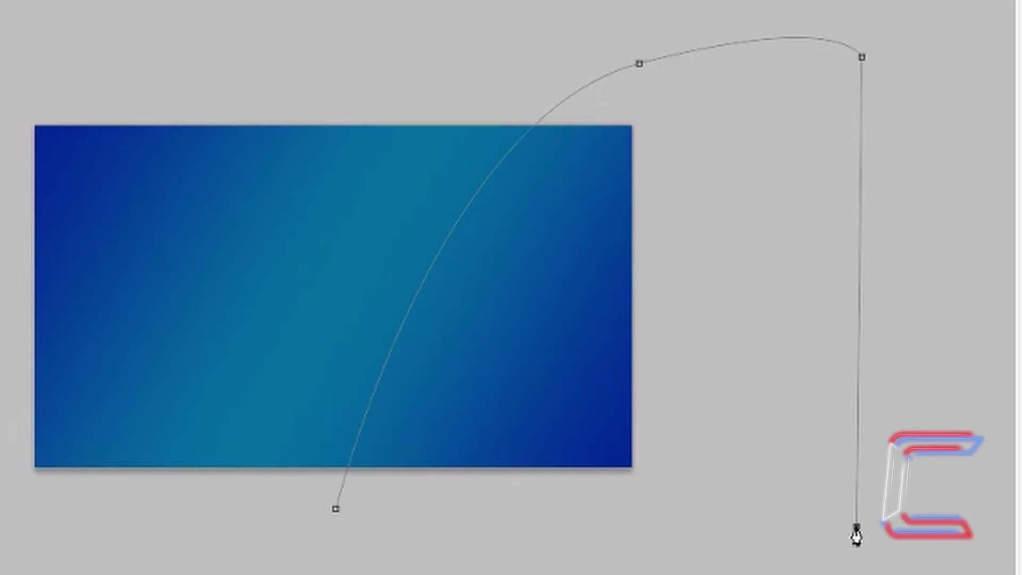
pyautogui.click(336, 509)
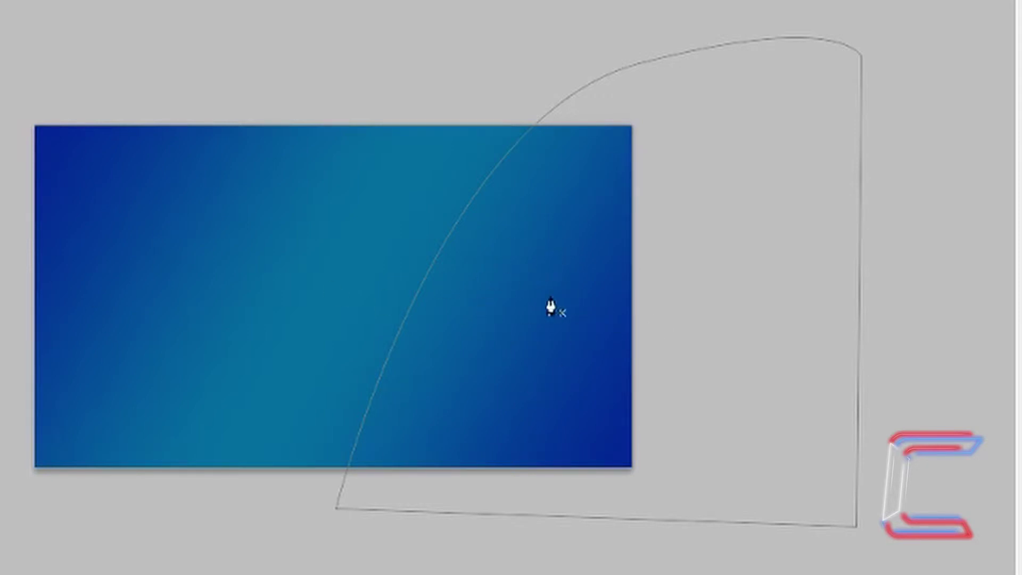
# Step: Stroke the closed path with the Brush tool, Simulate Pressure off
pyautogui.rightClick(536, 227)
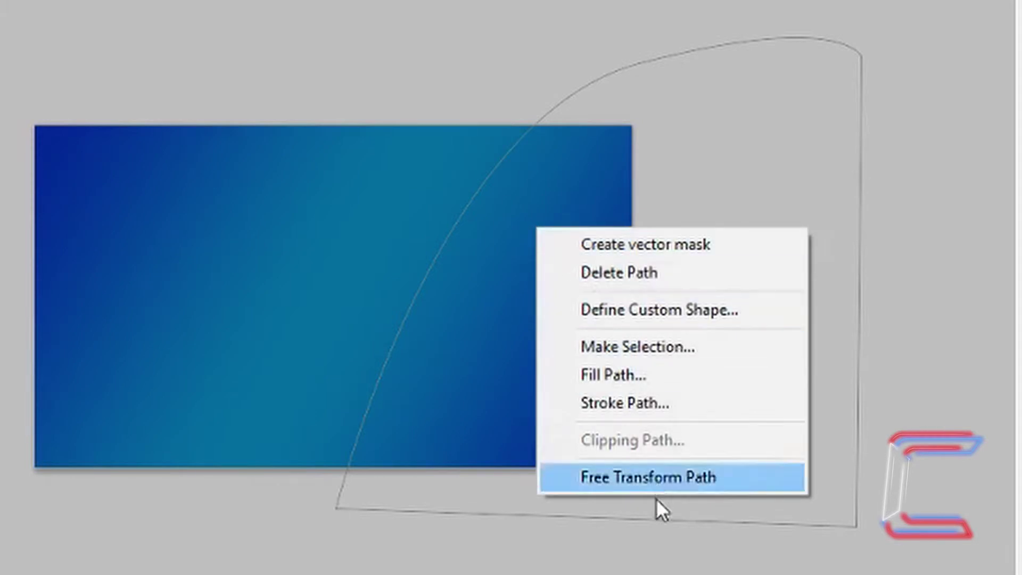
pyautogui.rightClick(752, 150)
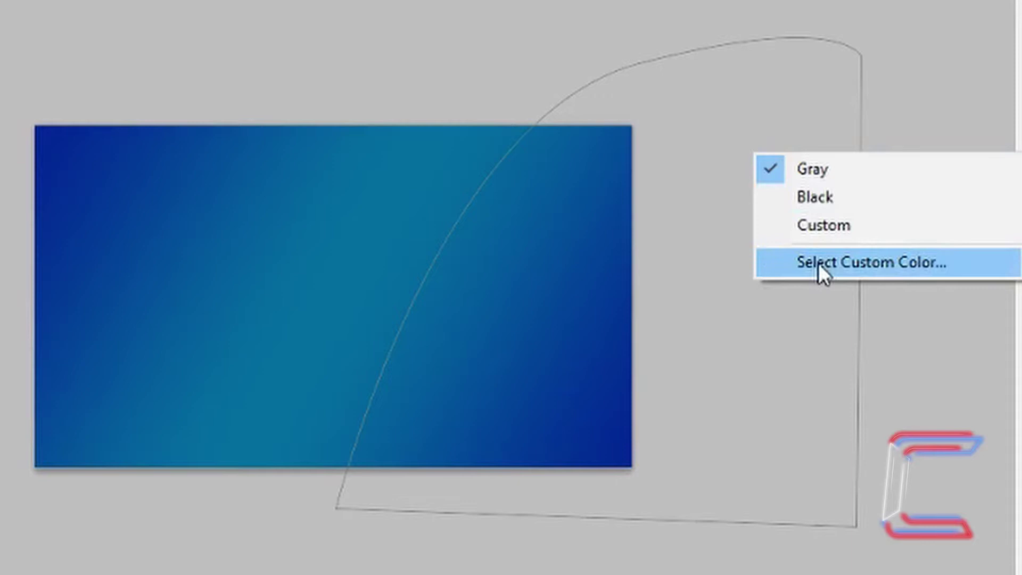
pyautogui.rightClick(469, 288)
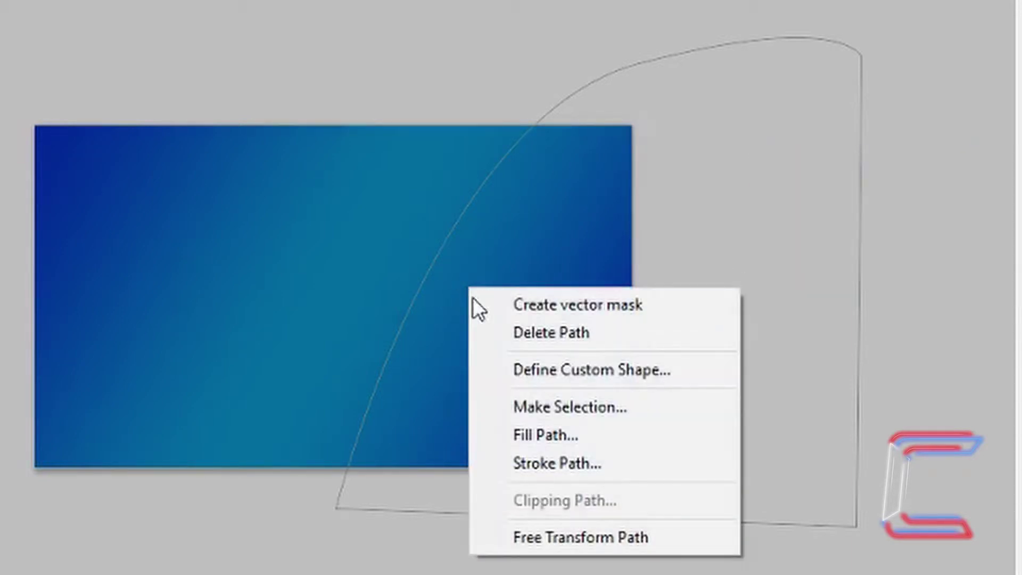
pyautogui.click(561, 461)
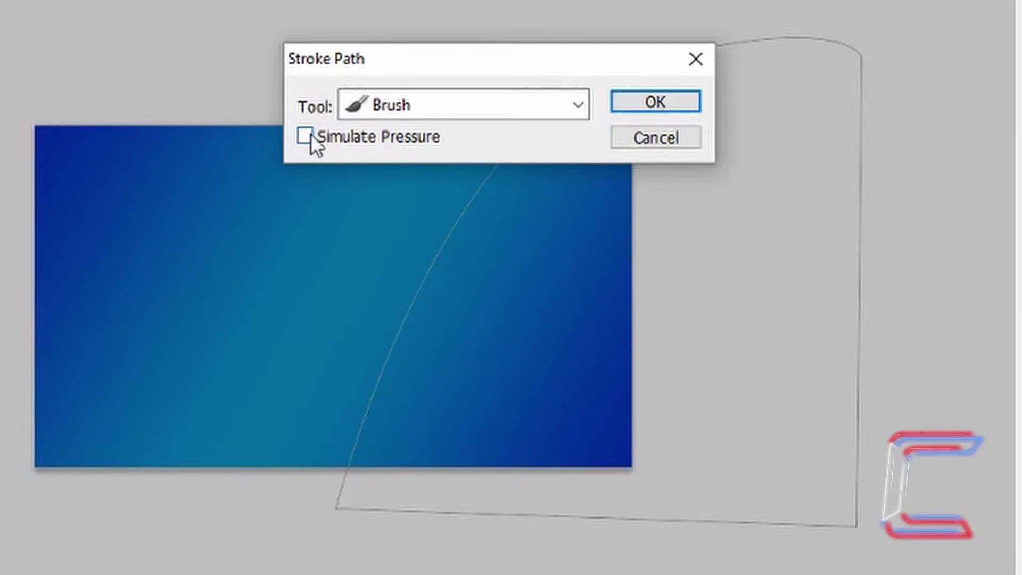
pyautogui.click(636, 98)
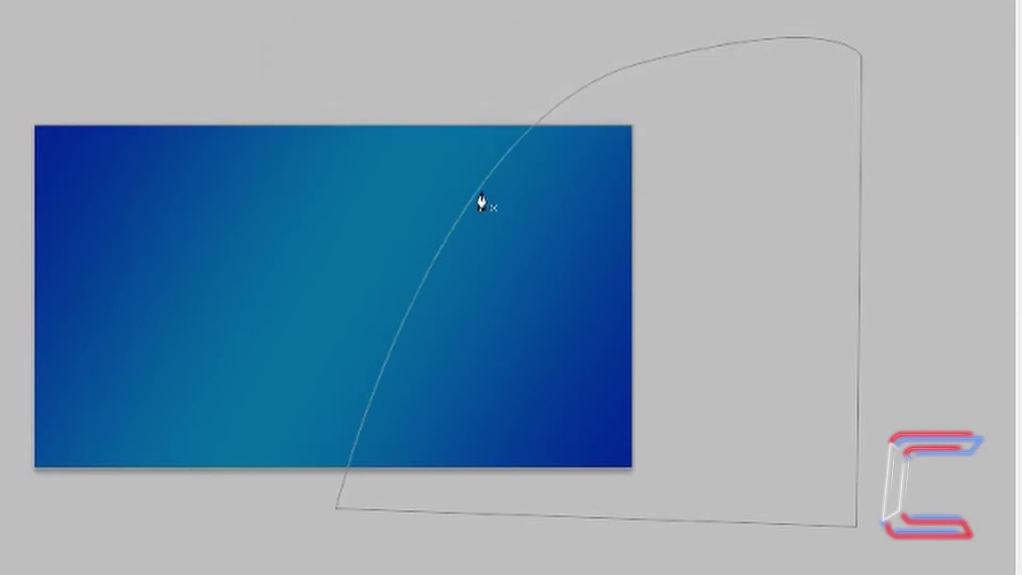
pyautogui.rightClick(458, 233)
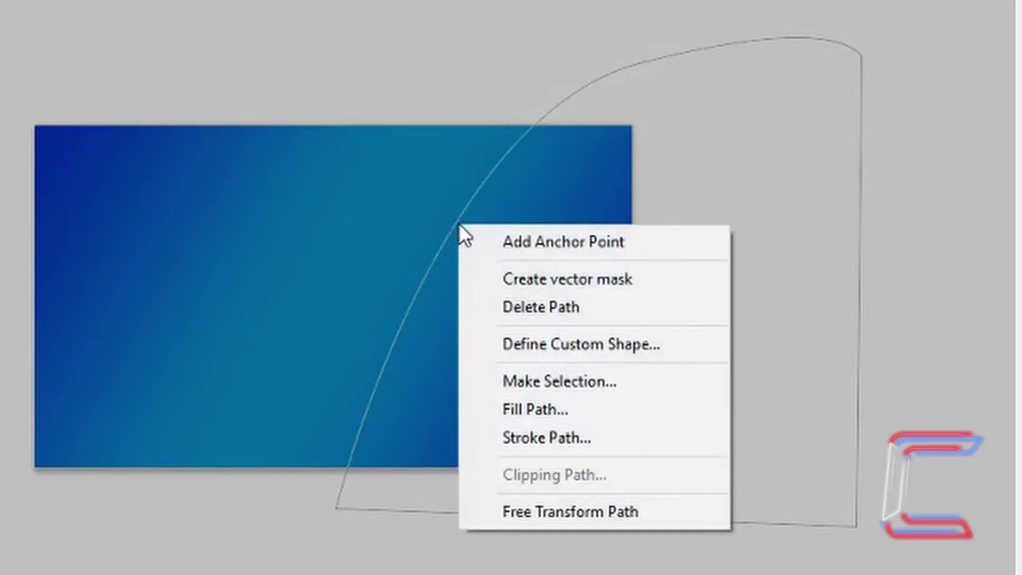
# Step: Delete the path and set the Paint Bucket's foreground colour to #3581ff
pyautogui.click(523, 308)
pyautogui.rightClick(271, 507)
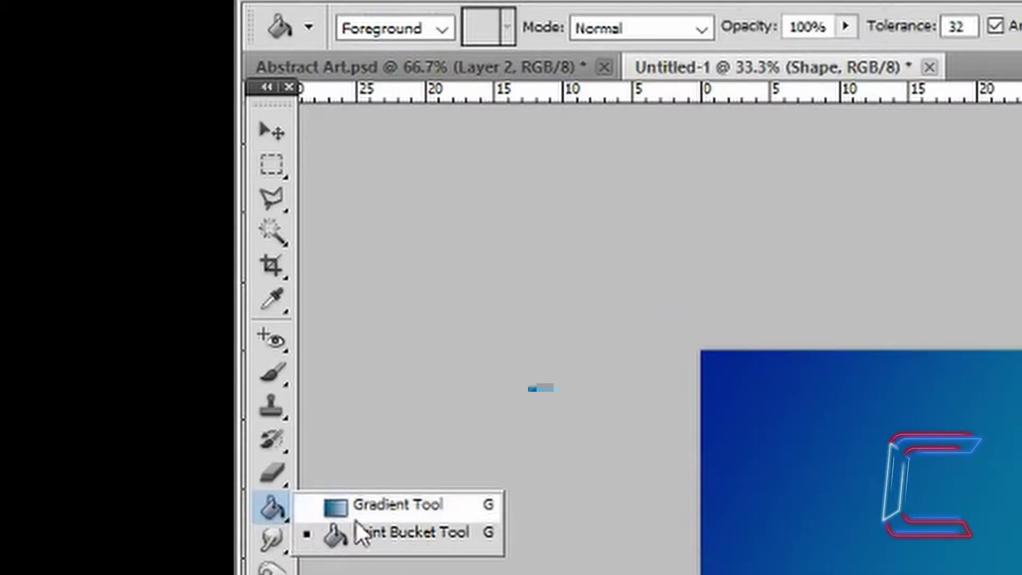
pyautogui.click(401, 536)
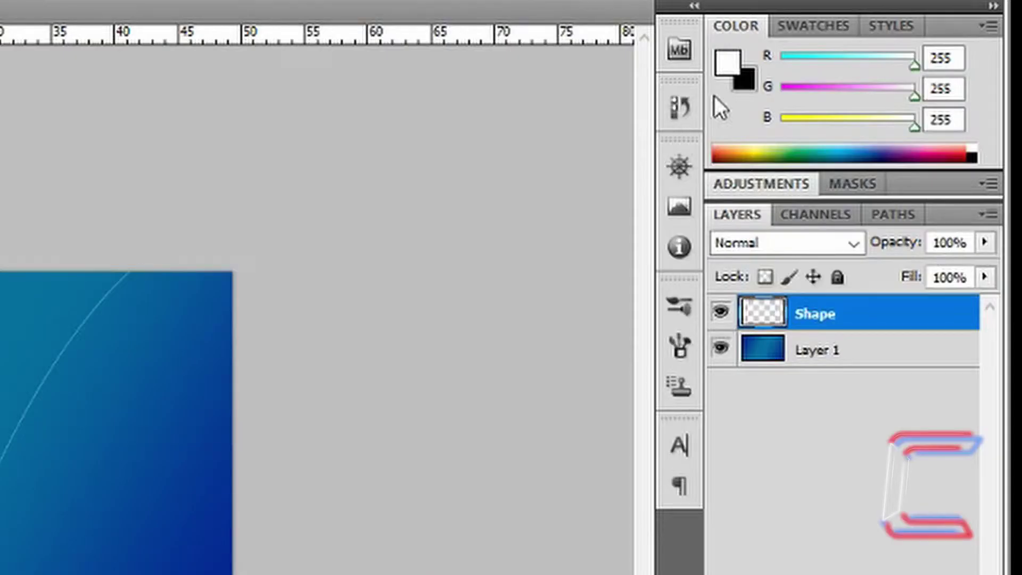
pyautogui.click(730, 63)
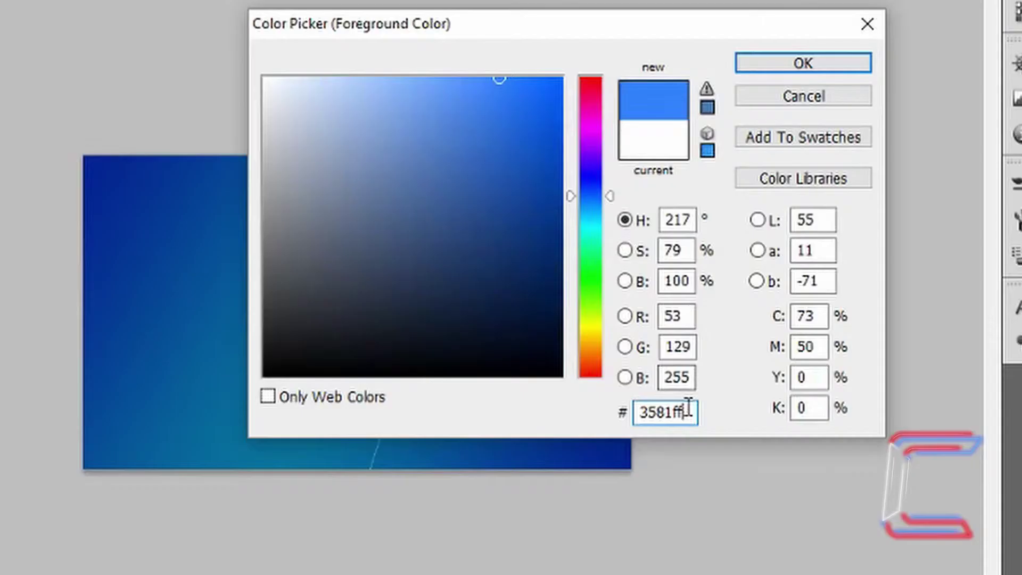
pyautogui.moveTo(687, 413); pyautogui.dragTo(638, 412)
pyautogui.click(687, 414)
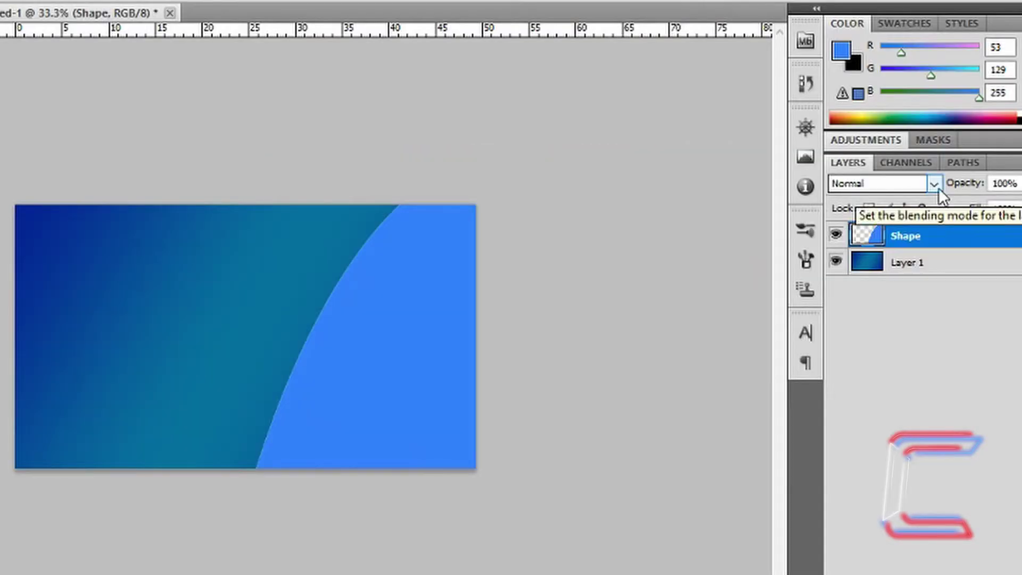
# Step: Set the Shape layer's blend mode to Multiply with 50% opacity
pyautogui.click(933, 184)
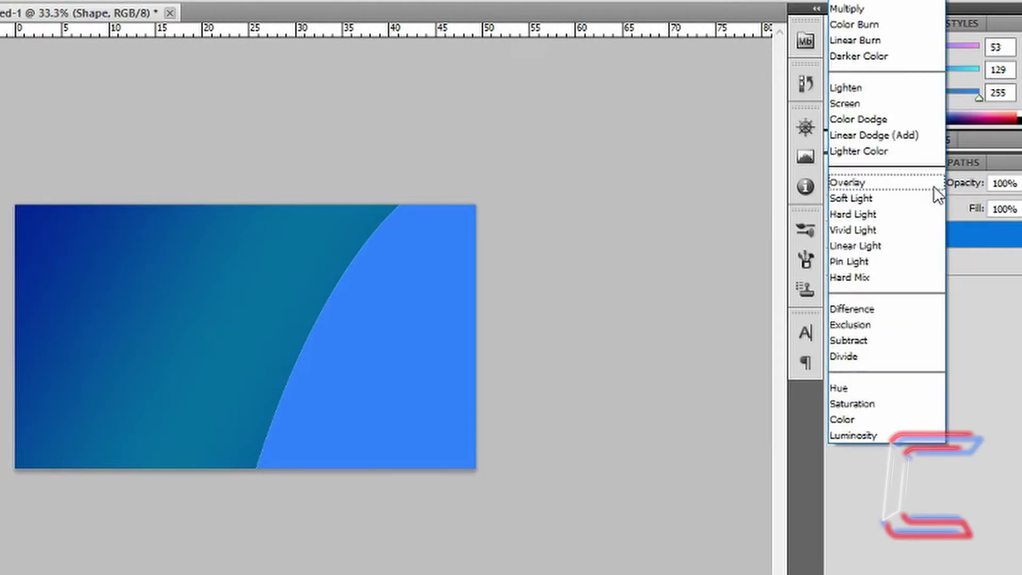
pyautogui.click(871, 12)
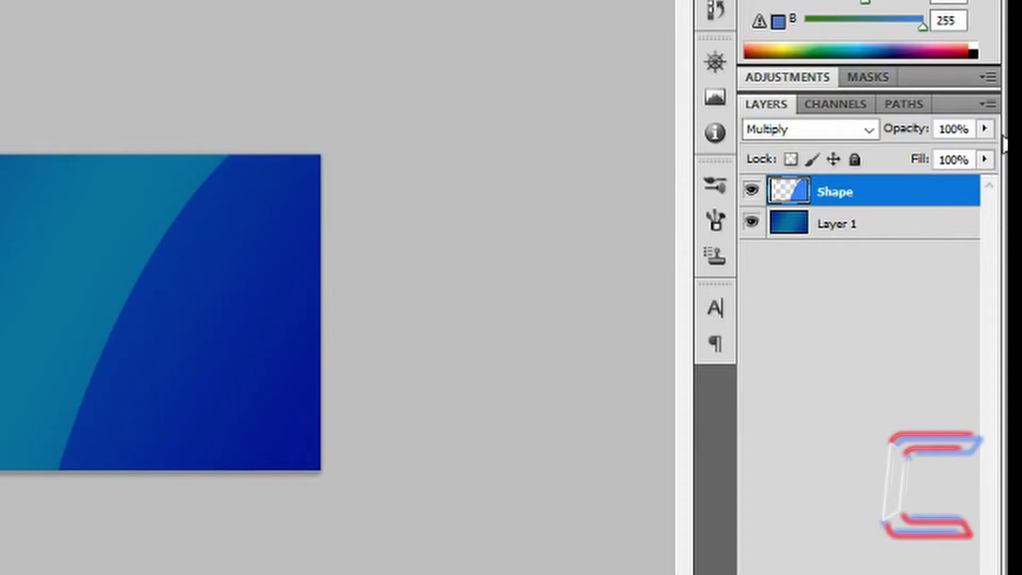
pyautogui.click(984, 128)
pyautogui.click(924, 153)
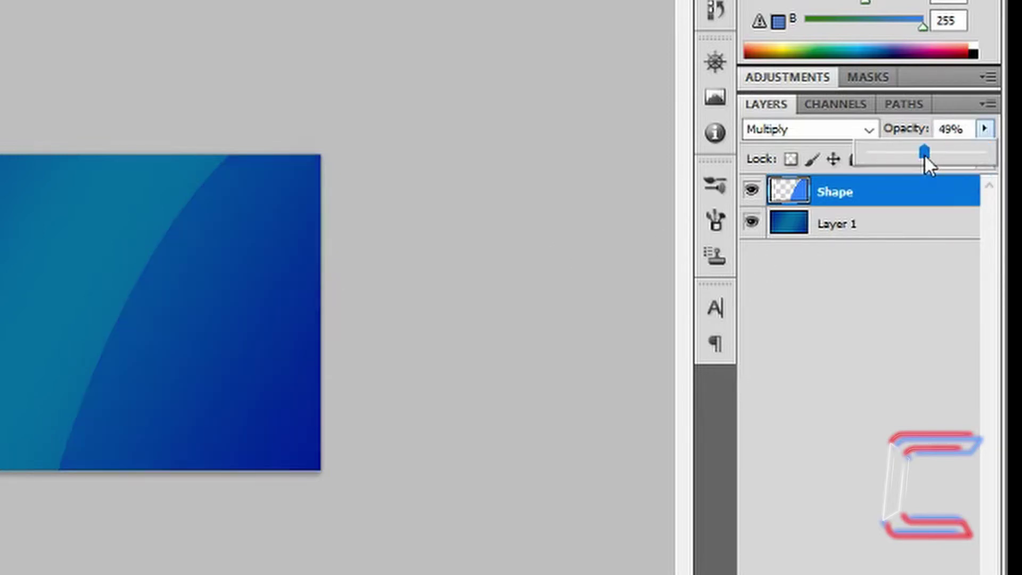
pyautogui.moveTo(927, 154); pyautogui.dragTo(924, 154)
pyautogui.click(846, 196)
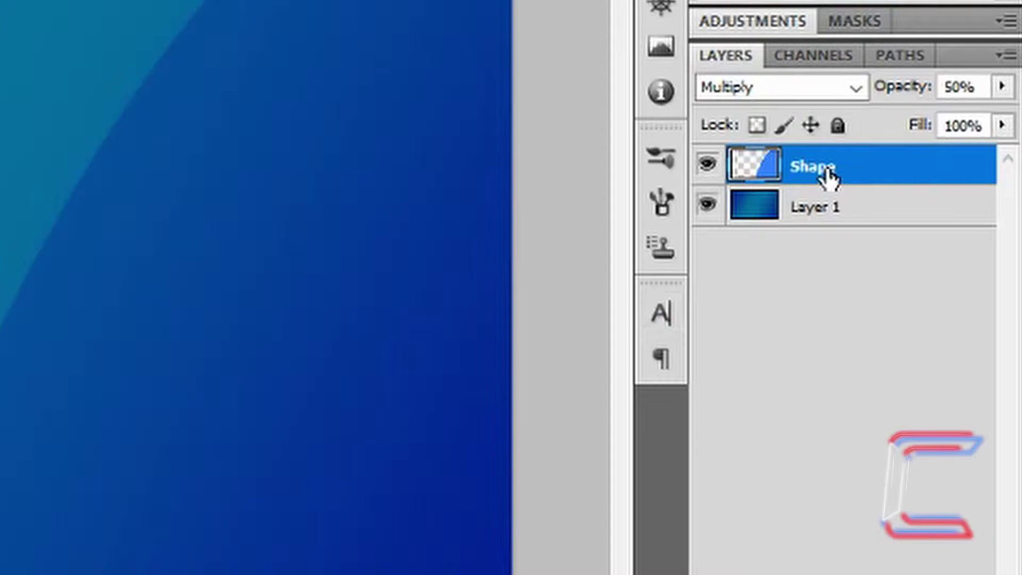
# Step: Add an Inner Shadow to Shape: 17% opacity, 7 px distance, 16 px size
pyautogui.doubleClick(876, 171)
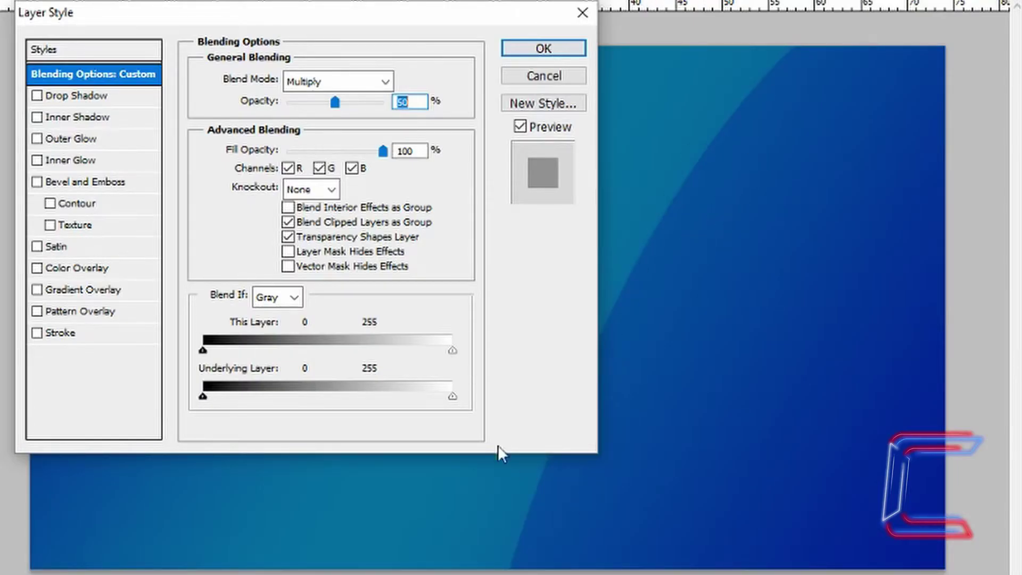
pyautogui.click(37, 116)
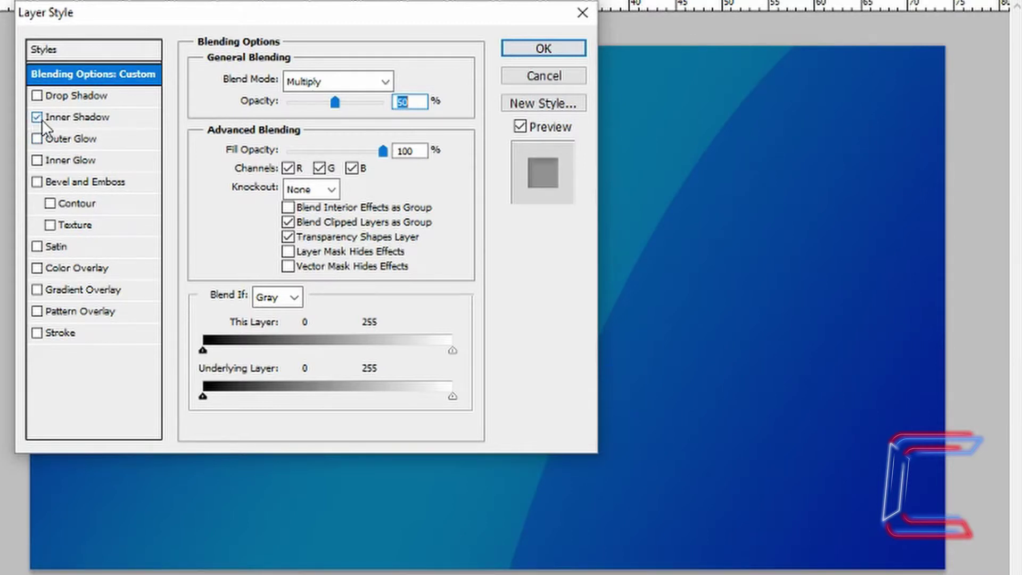
pyautogui.click(125, 116)
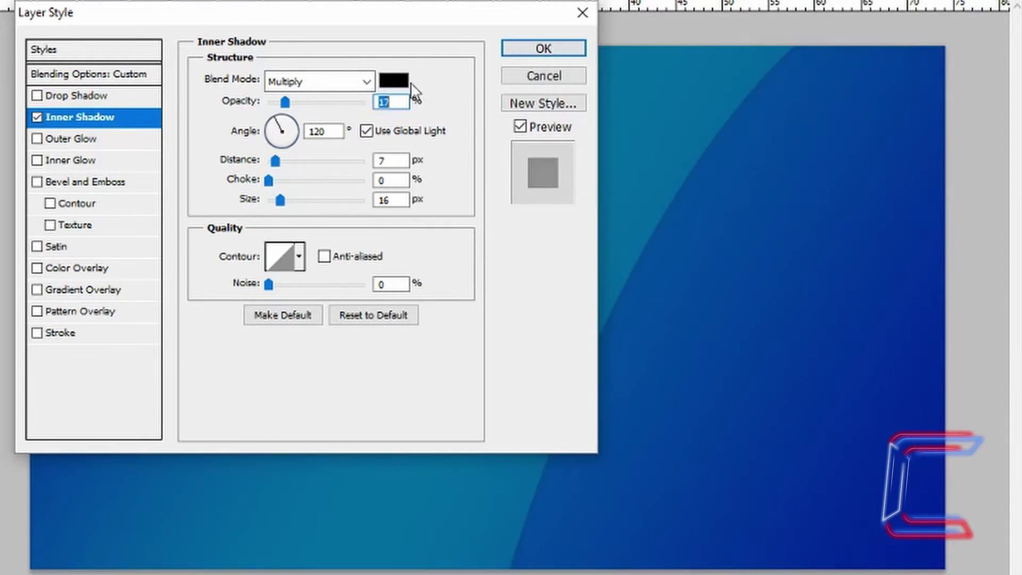
pyautogui.click(380, 89)
pyautogui.click(532, 53)
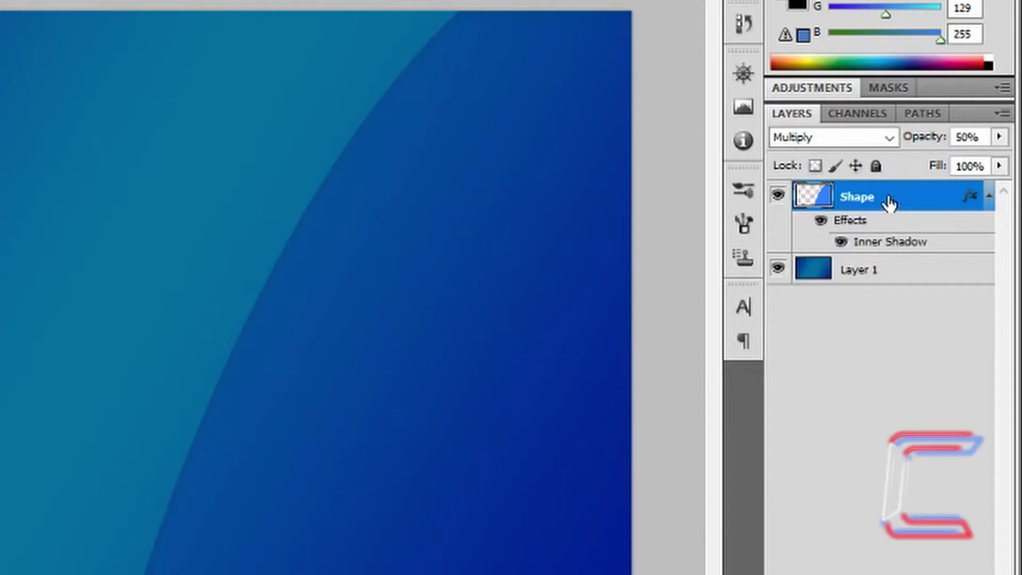
# Step: Duplicate the Shape layer as 'Shape copy' and zoom out to view the whole canvas
pyautogui.rightClick(887, 201)
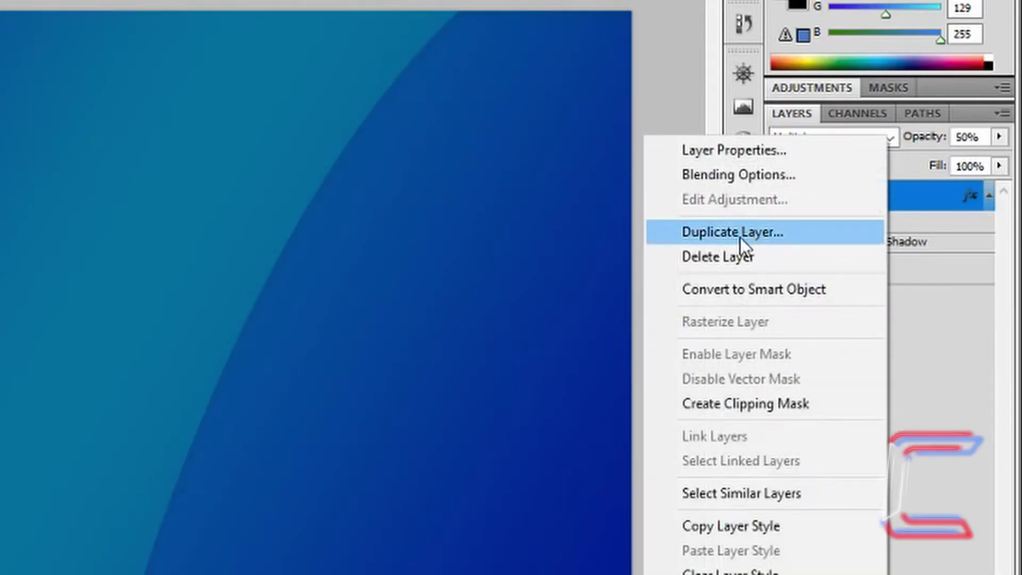
pyautogui.click(739, 234)
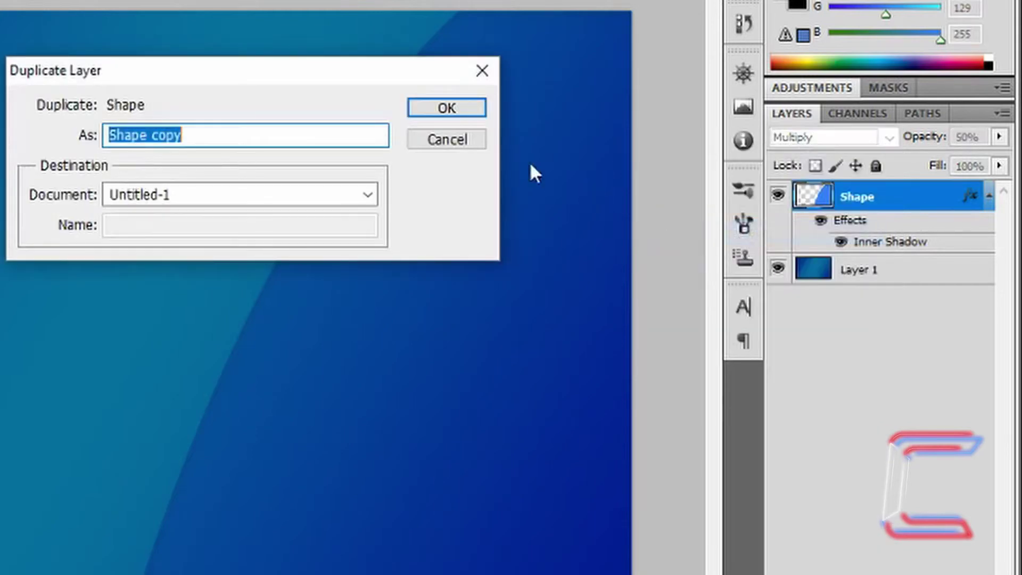
pyautogui.click(439, 114)
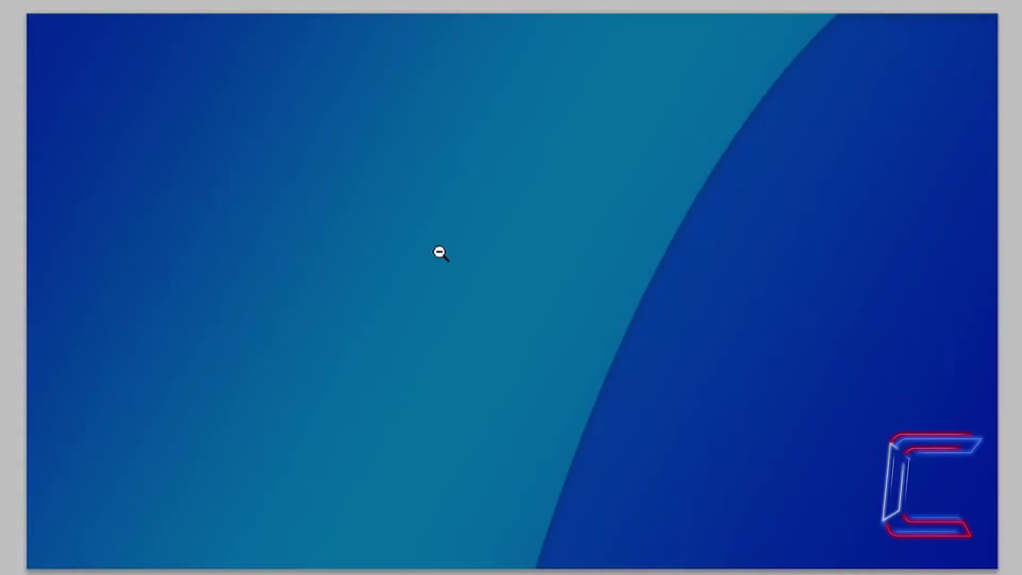
pyautogui.keyDown('alt'); pyautogui.click(439, 251); pyautogui.keyUp('alt')
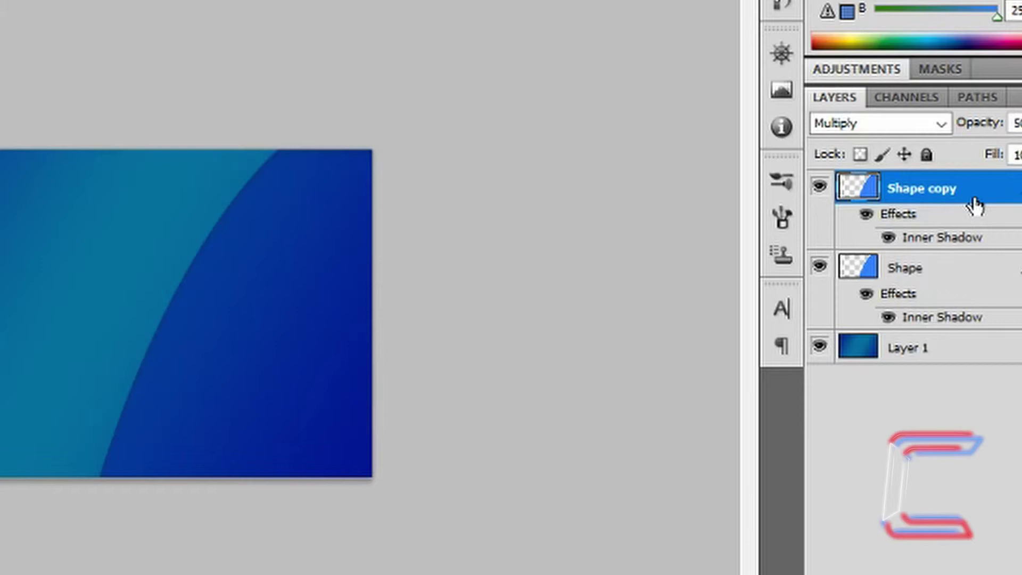
# Step: Rotate Shape copy counter-clockwise and scale it up to 120.84% width and height
pyautogui.hotkey('ctrl', 't')
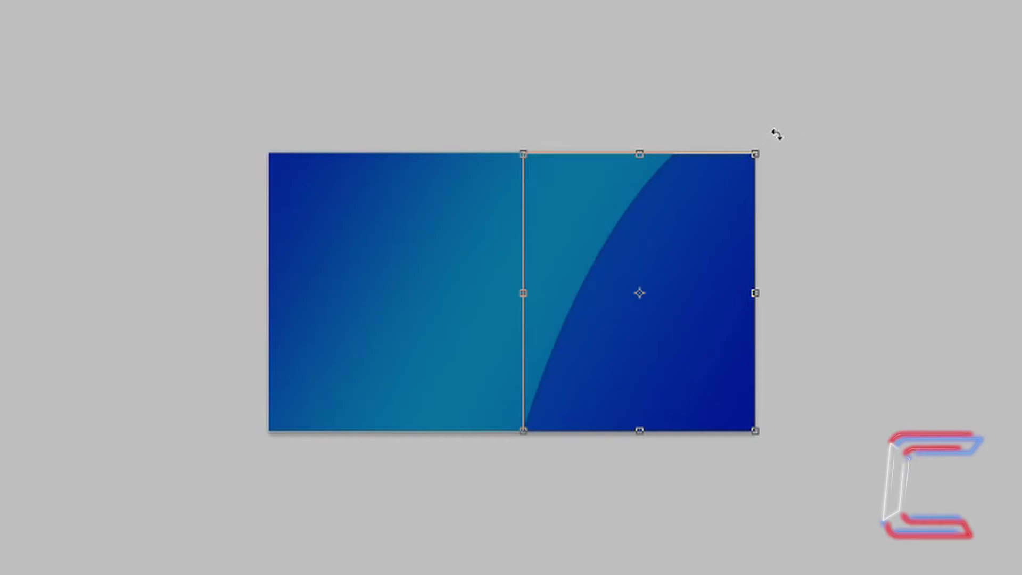
pyautogui.moveTo(776, 134); pyautogui.dragTo(746, 108)
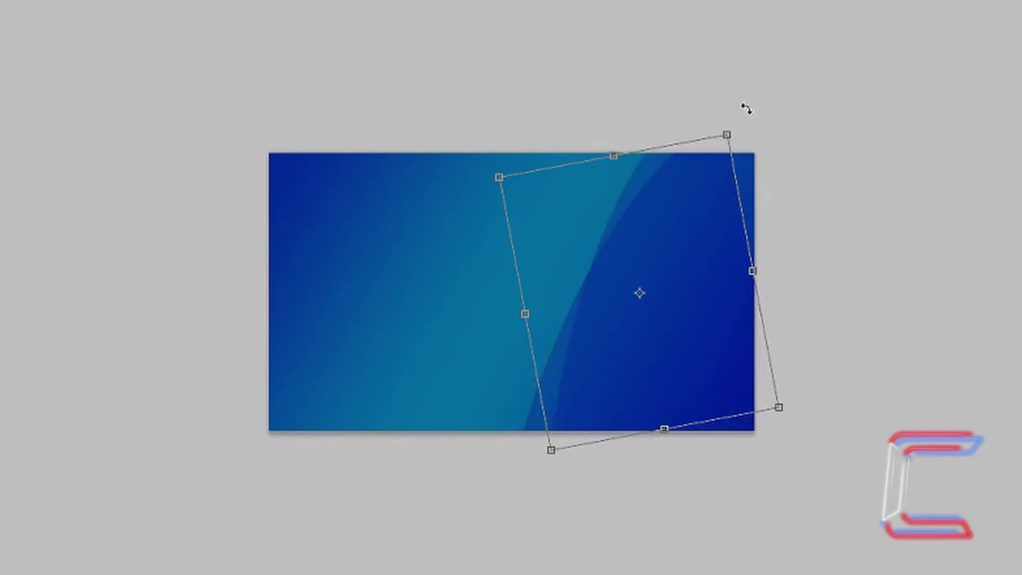
pyautogui.moveTo(778, 407); pyautogui.dragTo(814, 443)
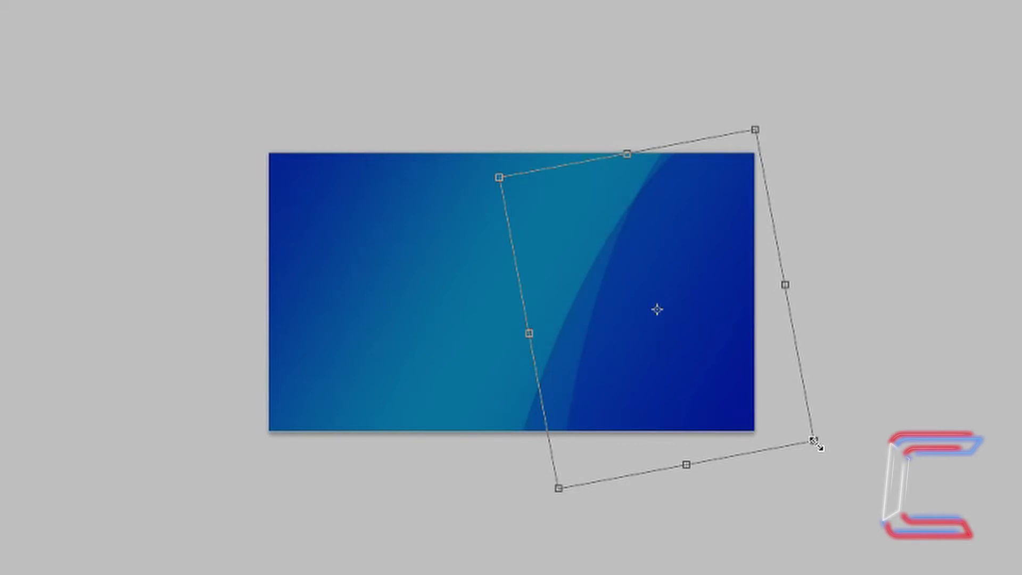
pyautogui.moveTo(814, 443); pyautogui.dragTo(835, 456)
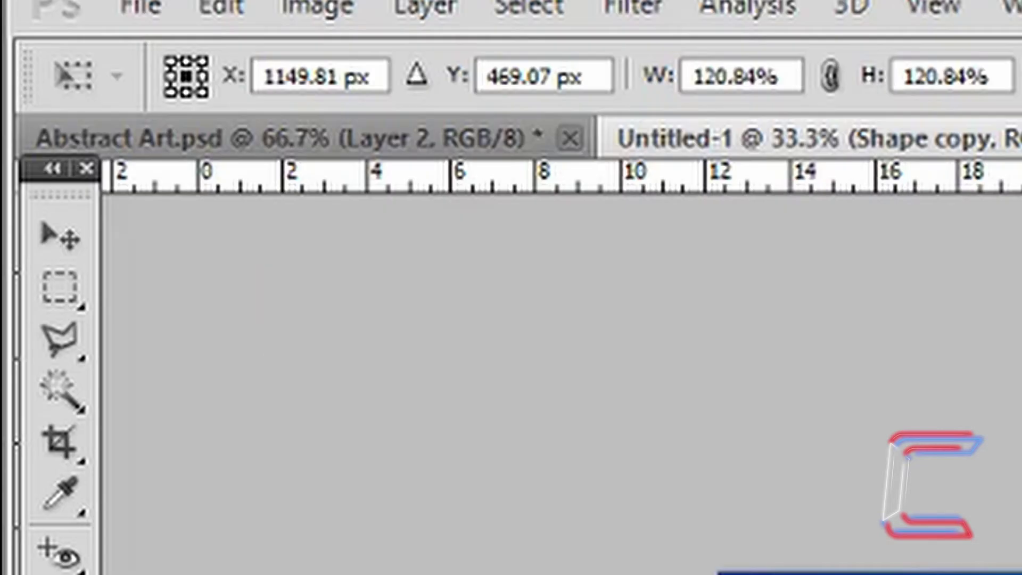
# Step: Commit the 120.84% enlargement and select the original Shape layer
pyautogui.press('Return')
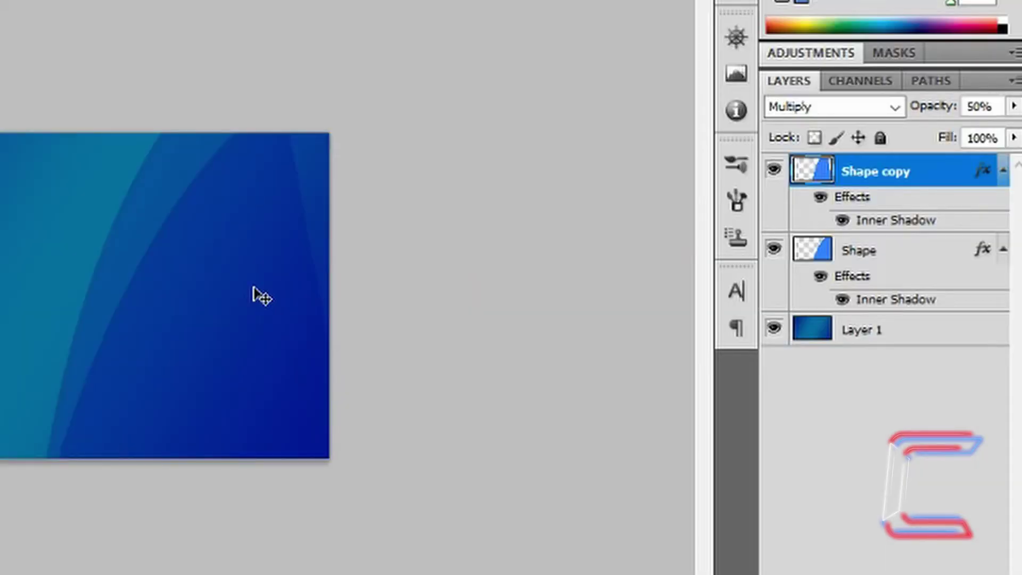
pyautogui.click(878, 250)
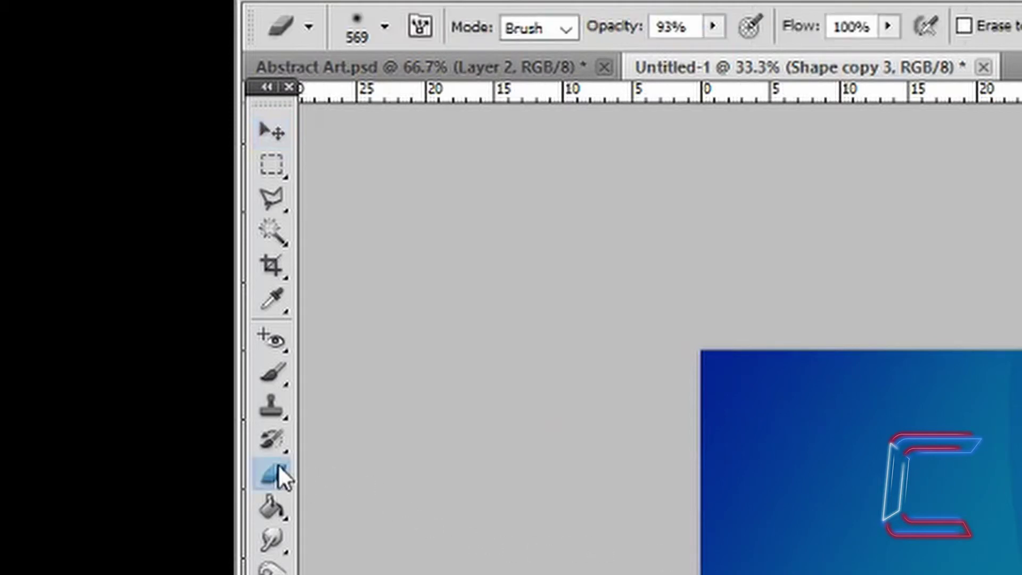
# Step: Switch to the plain Eraser with a large soft brush and check the shape layers
pyautogui.click(277, 464)
pyautogui.click(384, 26)
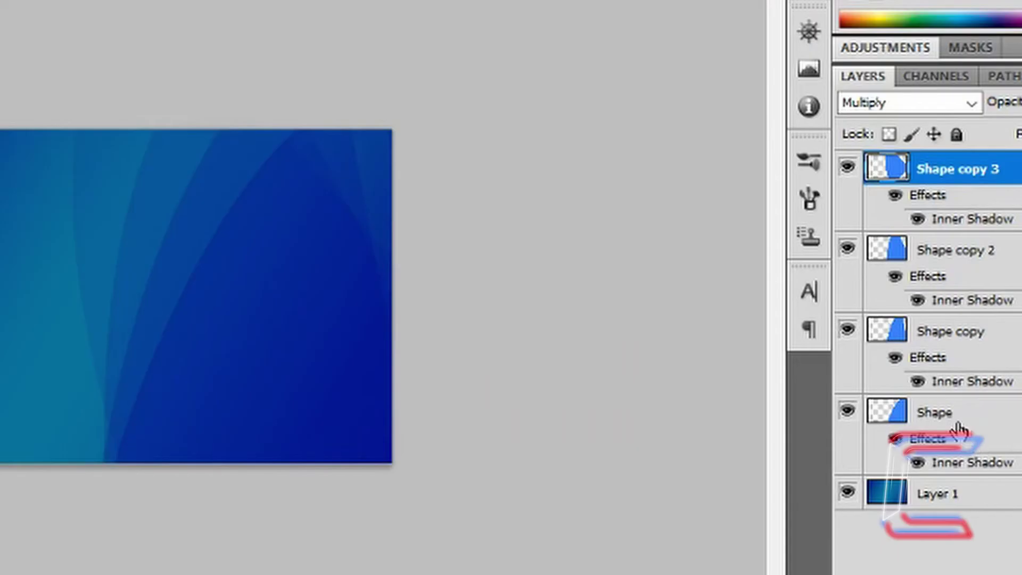
pyautogui.click(968, 420)
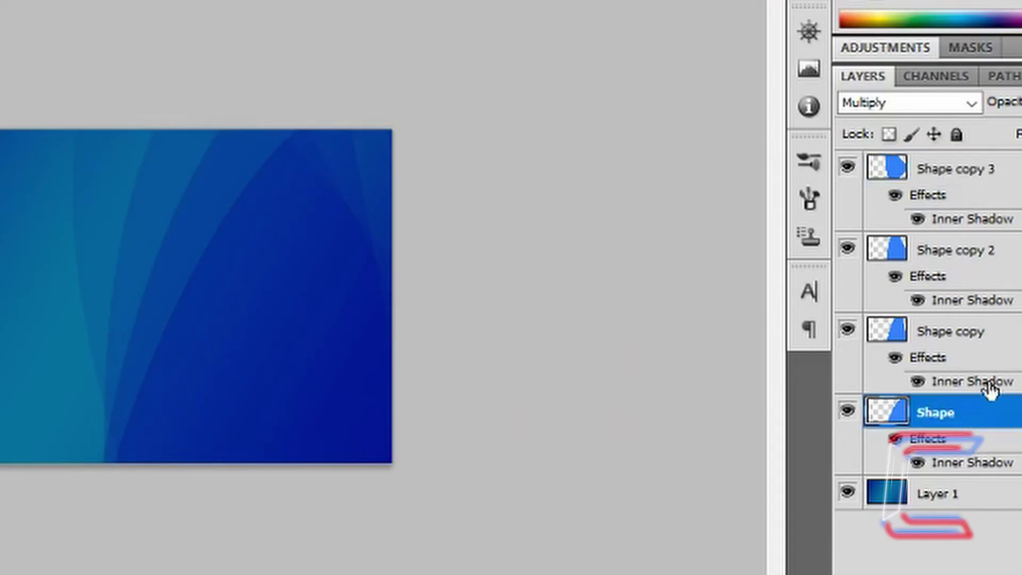
pyautogui.click(996, 250)
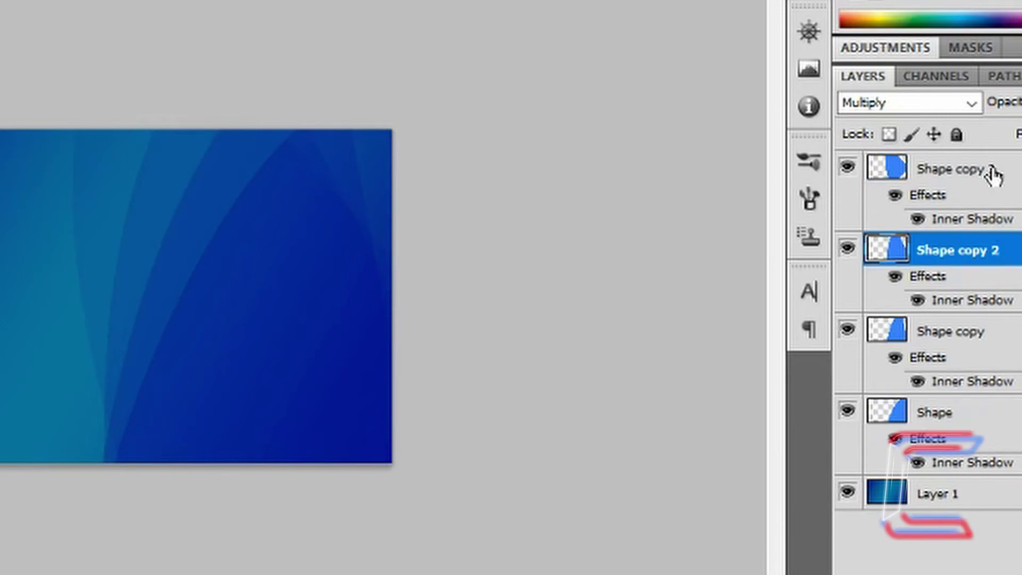
pyautogui.click(991, 171)
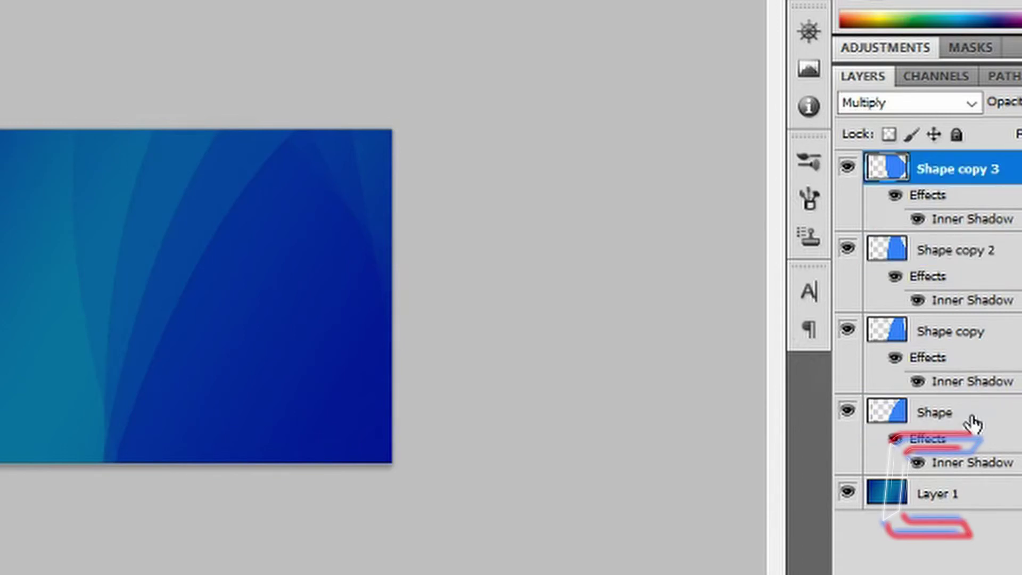
# Step: Softly erase the Shape layer near the top-right and along the right edge
pyautogui.click(961, 420)
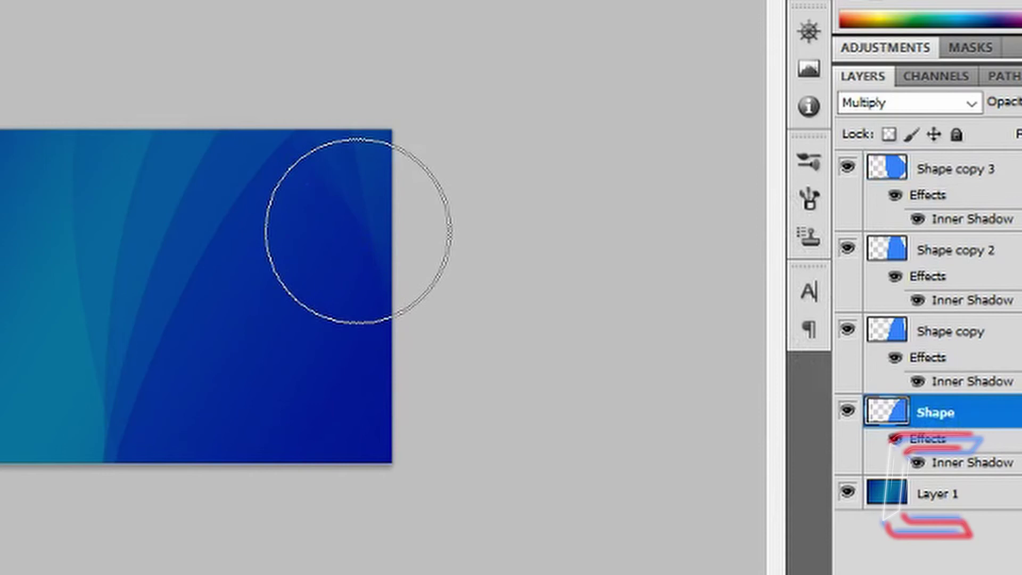
pyautogui.moveTo(358, 231)
pyautogui.mouseDown()
pyautogui.moveTo(360, 215)
pyautogui.moveTo(338, 218)
pyautogui.moveTo(345, 223)
pyautogui.mouseUp()
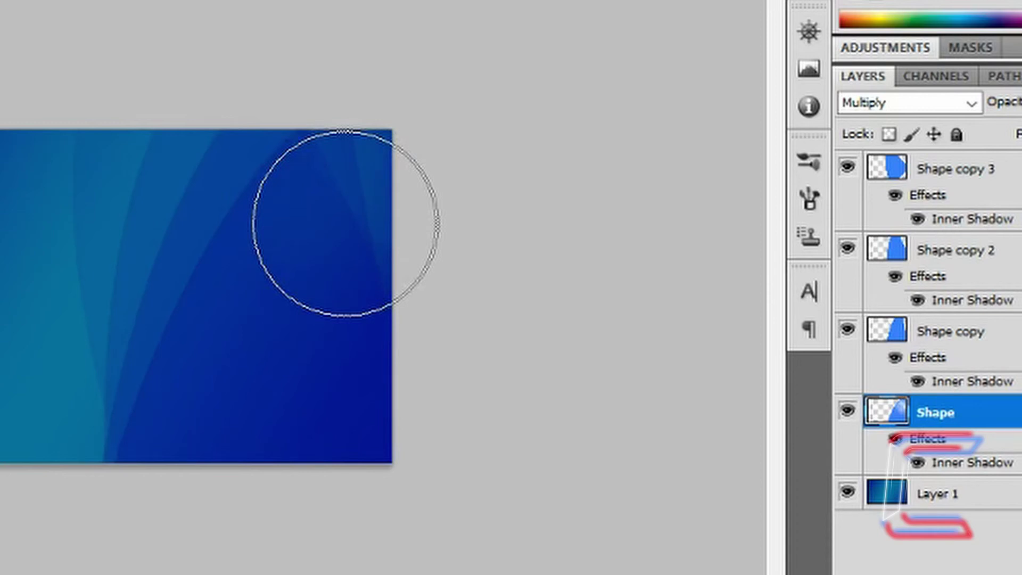
pyautogui.moveTo(345, 223); pyautogui.dragTo(344, 333)
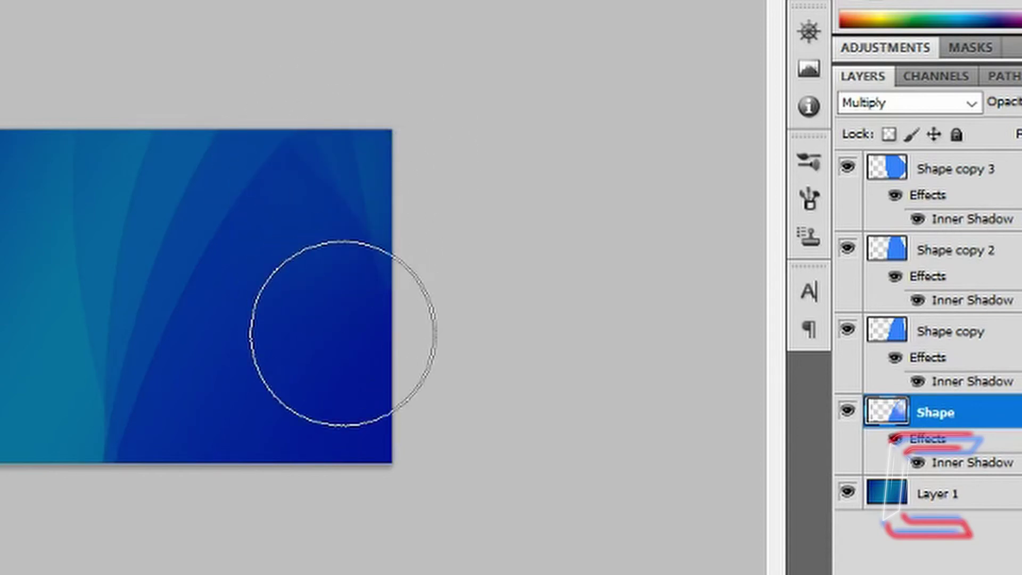
pyautogui.hotkey('ctrl', 'd')
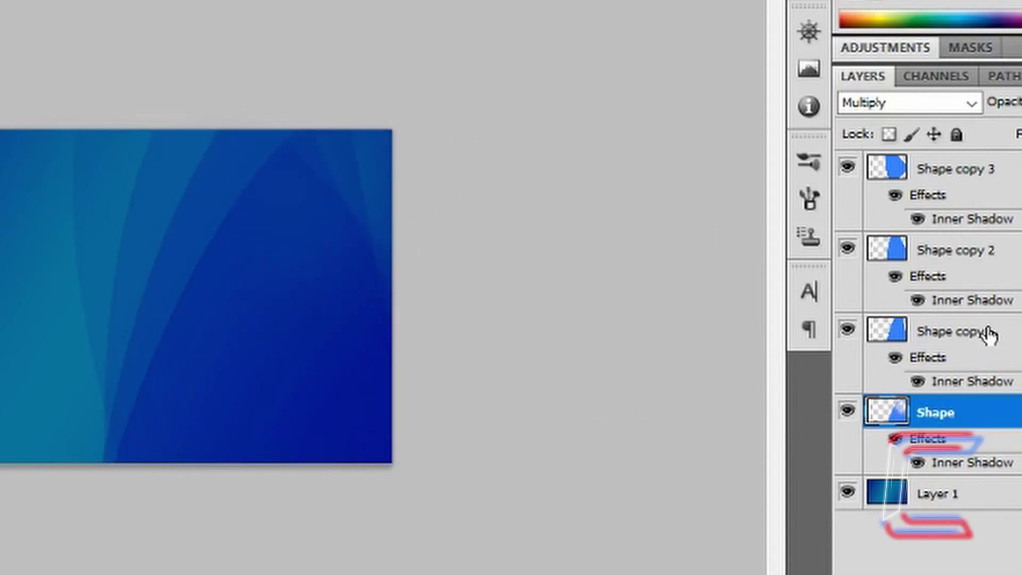
# Step: Softly erase part of Shape copy on the left, then select Shape copy 2
pyautogui.click(915, 338)
pyautogui.hotkey('ctrl', 'shift', 'd')
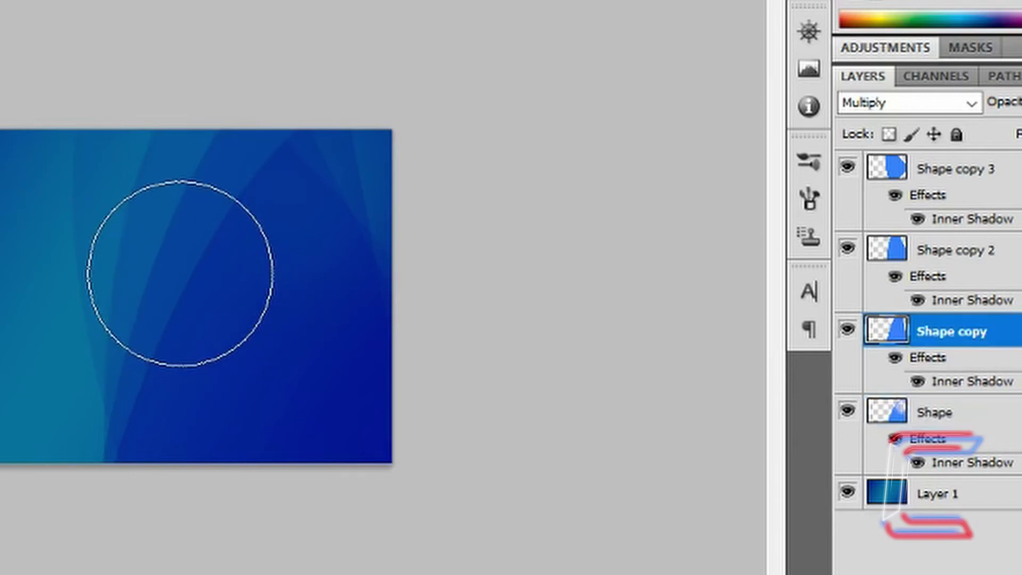
pyautogui.moveTo(179, 273); pyautogui.dragTo(217, 194)
pyautogui.hotkey('ctrl', 'd')
pyautogui.click(952, 250)
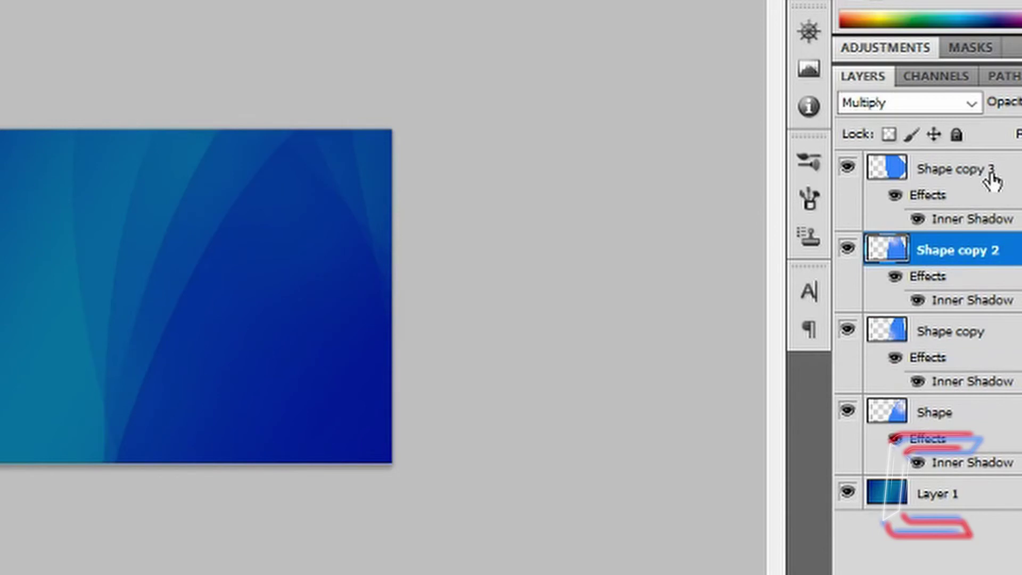
# Step: Duplicate Shape, Shape copy, Shape copy 2 and Shape copy 3 as Shape copy 4–7
pyautogui.keyDown('ctrl'); pyautogui.click(950, 170); pyautogui.keyUp('ctrl')
pyautogui.keyDown('ctrl'); pyautogui.click(950, 331); pyautogui.keyUp('ctrl')
pyautogui.keyDown('ctrl'); pyautogui.click(939, 421); pyautogui.keyUp('ctrl')
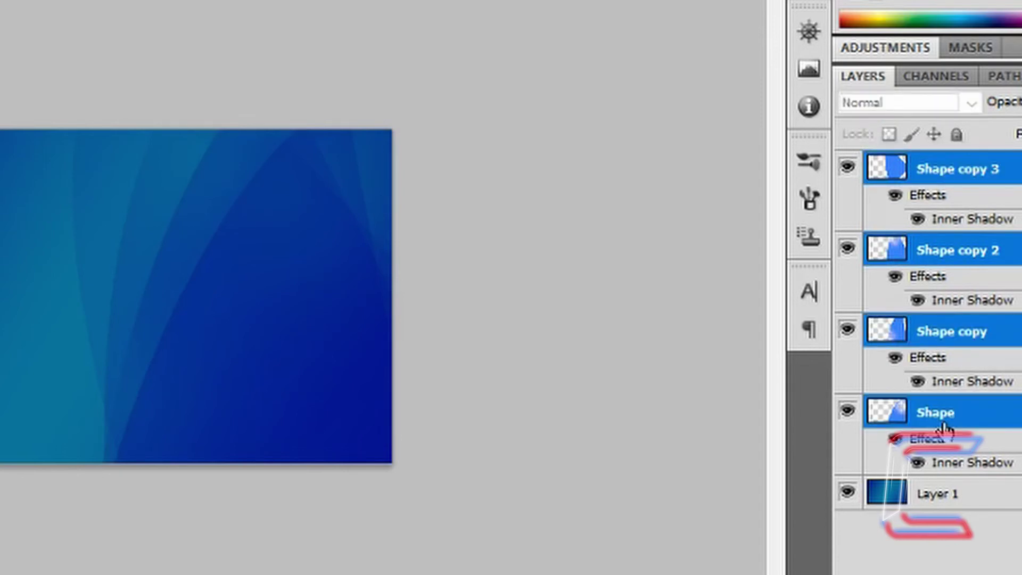
pyautogui.rightClick(921, 250)
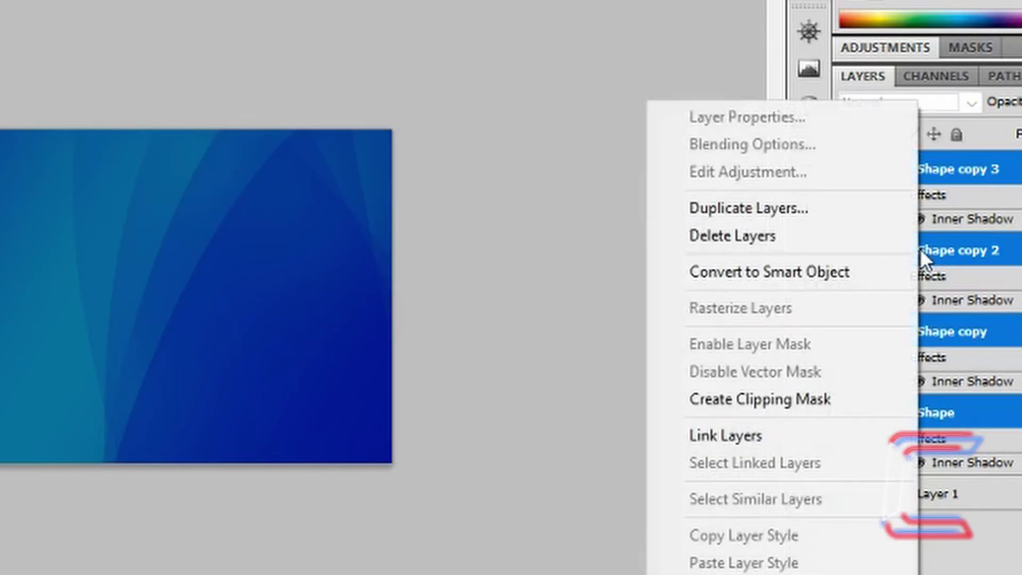
pyautogui.click(816, 214)
pyautogui.click(525, 132)
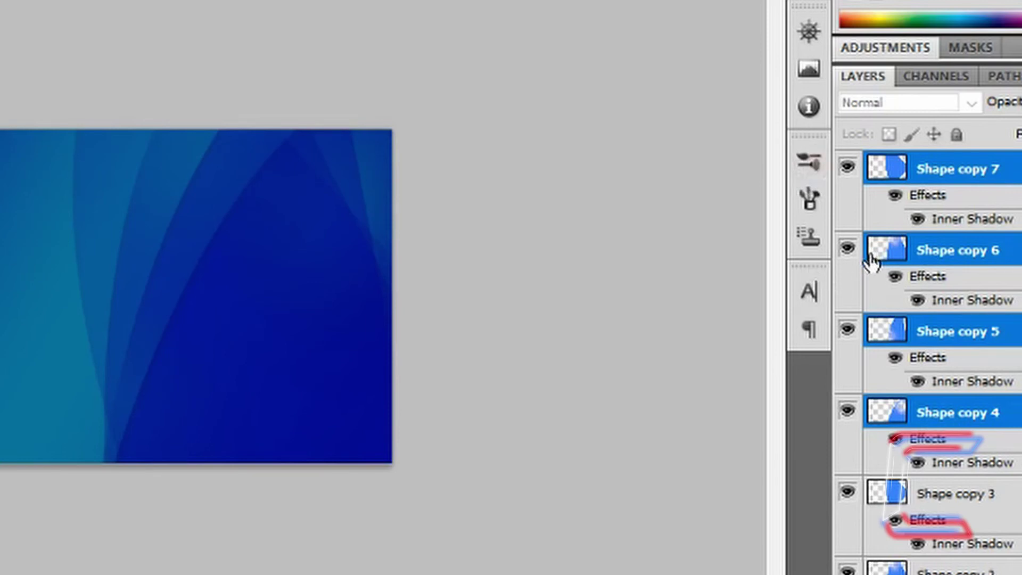
# Step: Rotate Shape copy 4–7 clockwise and shift them down-left across the original curves
pyautogui.moveTo(871, 261); pyautogui.dragTo(873, 262)
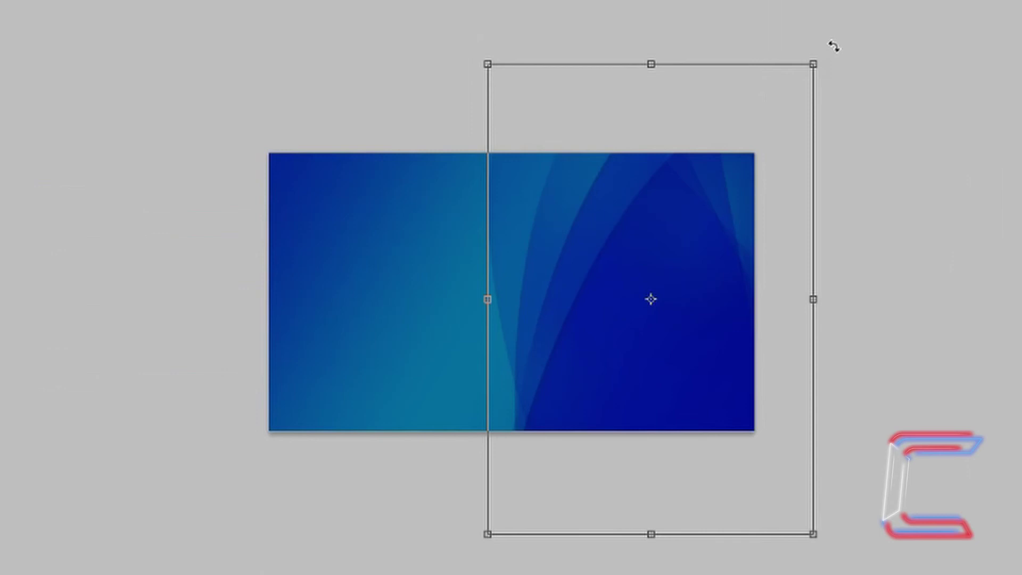
pyautogui.moveTo(833, 46); pyautogui.dragTo(956, 337)
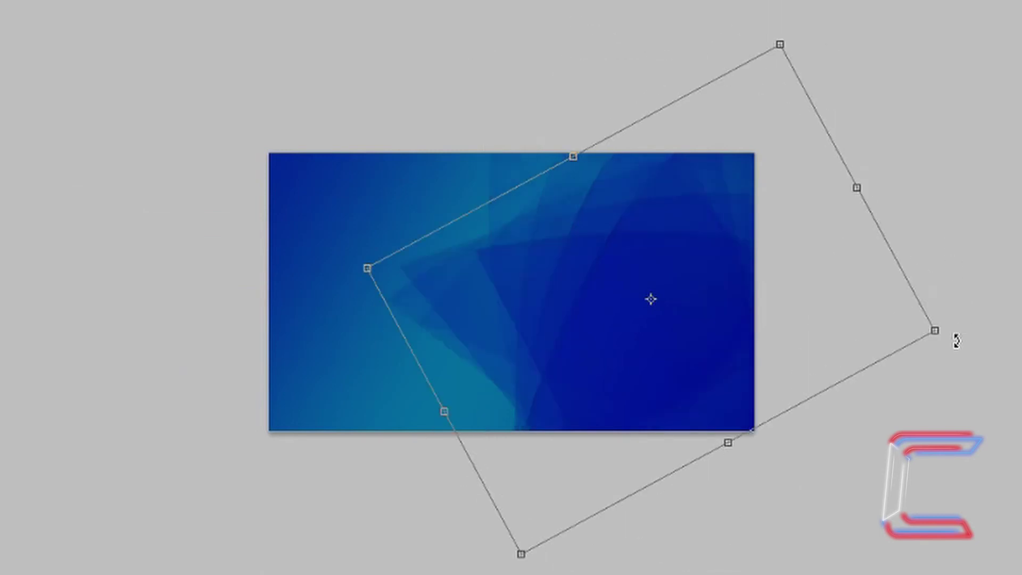
pyautogui.moveTo(675, 264); pyautogui.dragTo(606, 315)
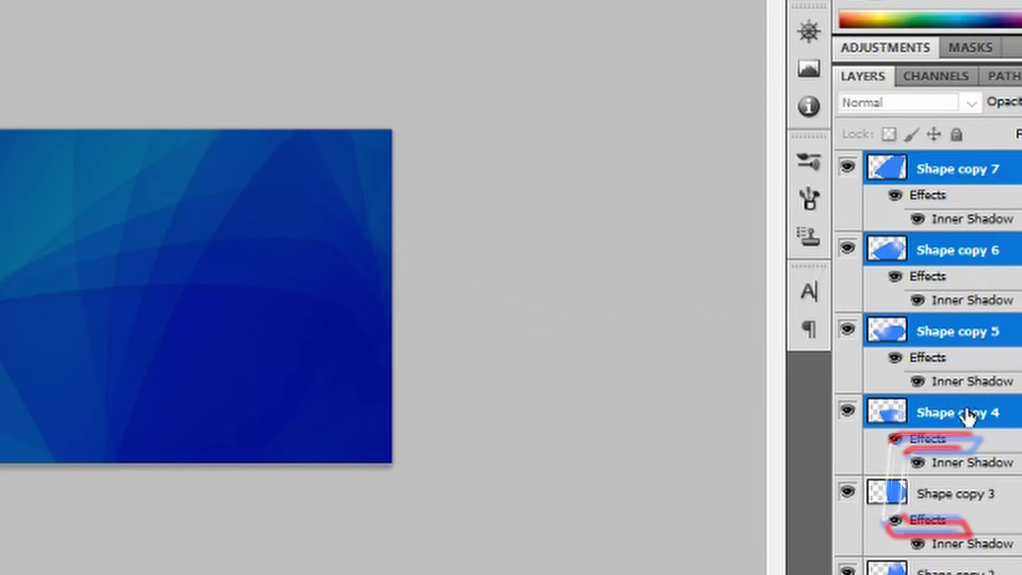
pyautogui.rightClick(984, 173)
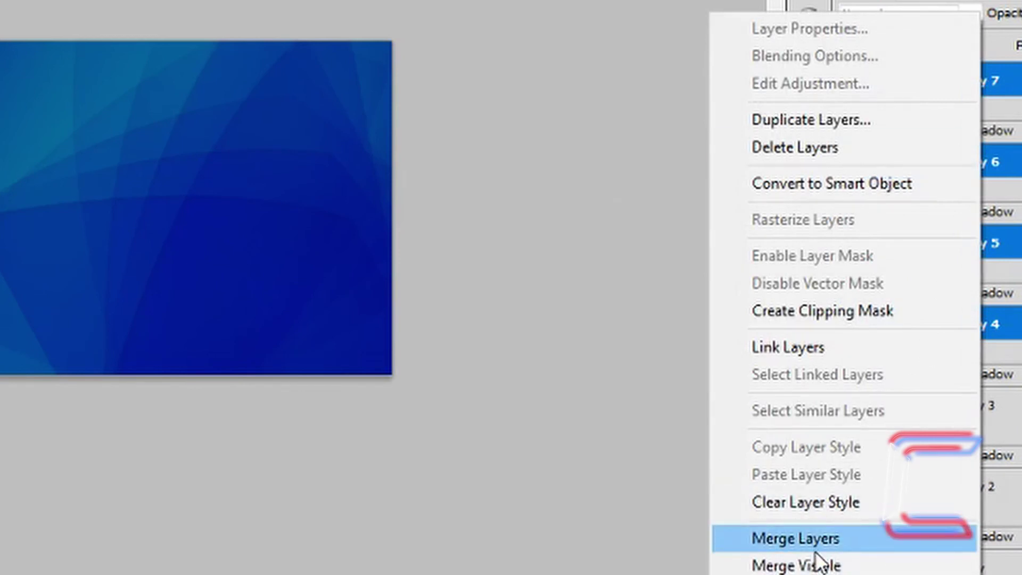
pyautogui.press('Escape')
pyautogui.hotkey('ctrl', '+')
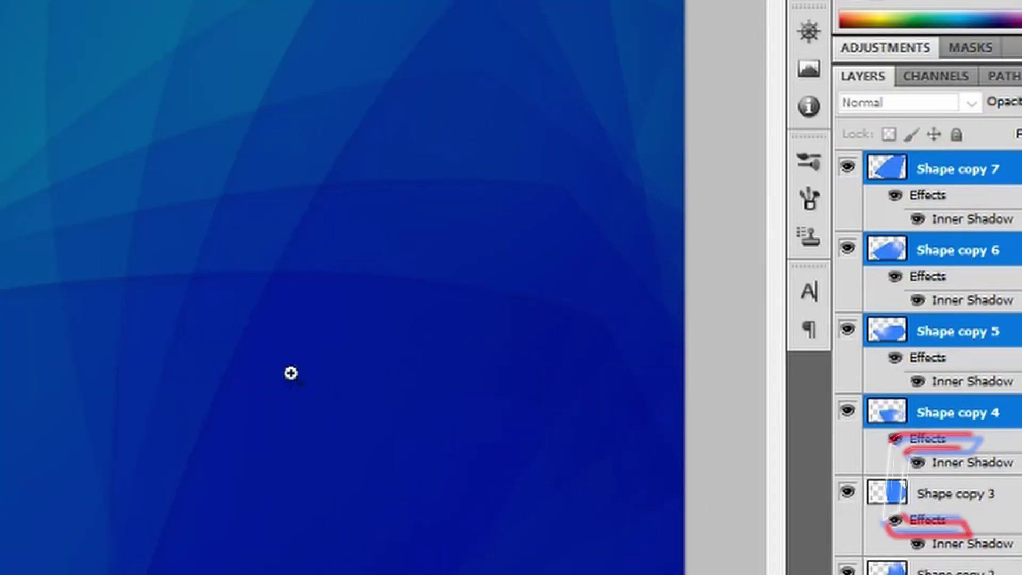
pyautogui.click(965, 208)
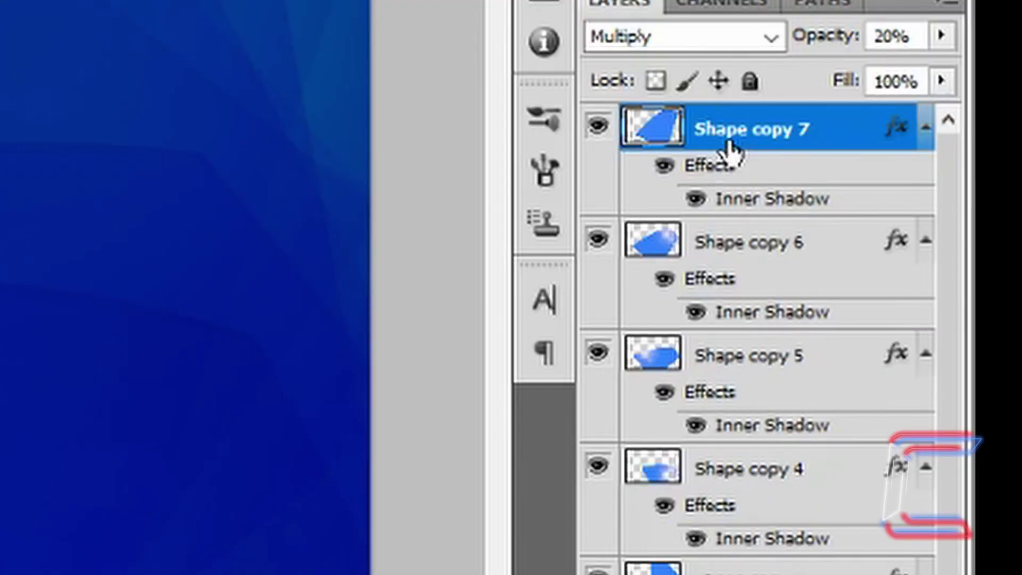
# Step: Give Shape copy 7 an Inner Shadow of 17% opacity, 7 px distance and 16 px size
pyautogui.doubleClick(725, 181)
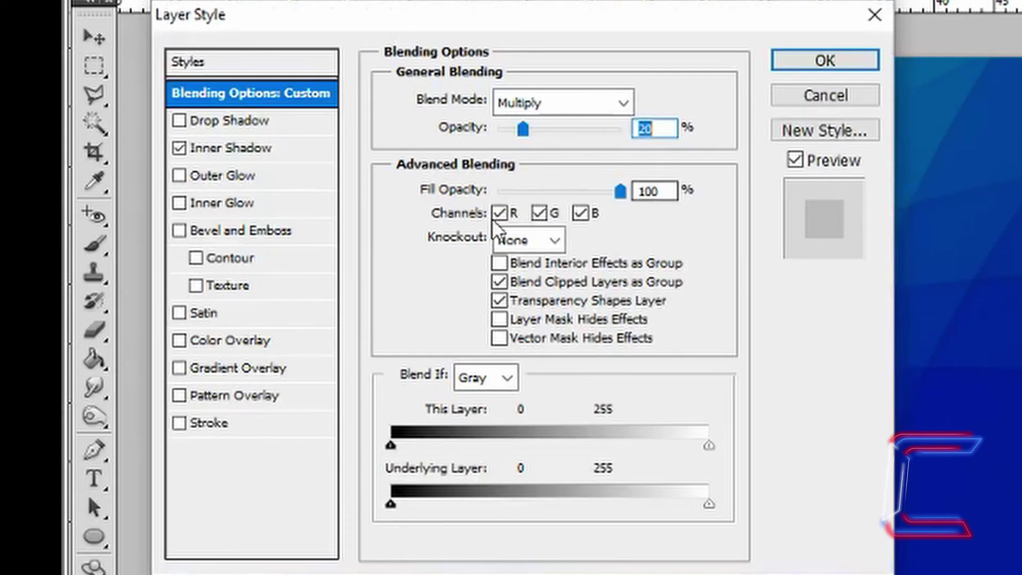
pyautogui.click(179, 149)
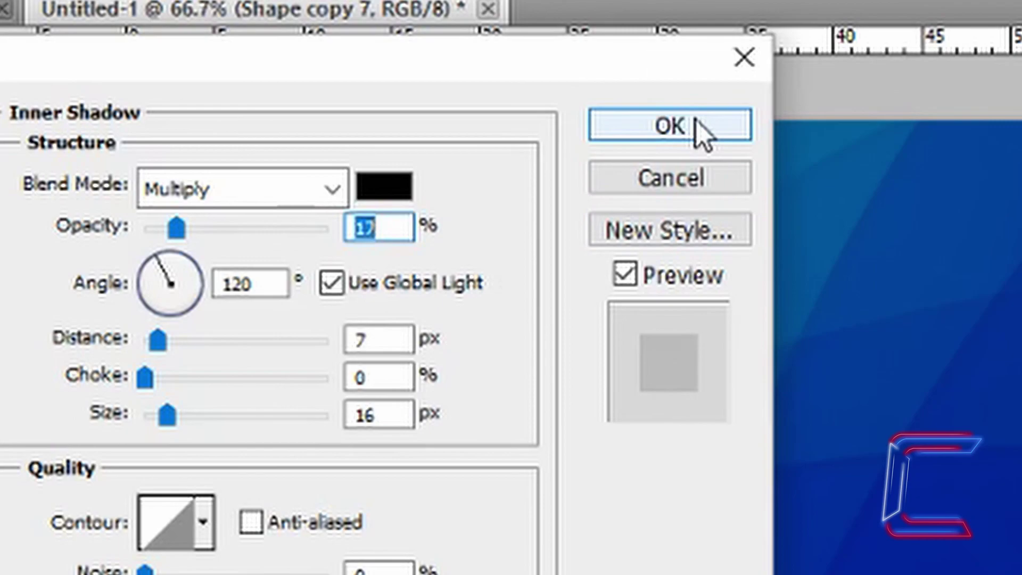
pyautogui.click(695, 123)
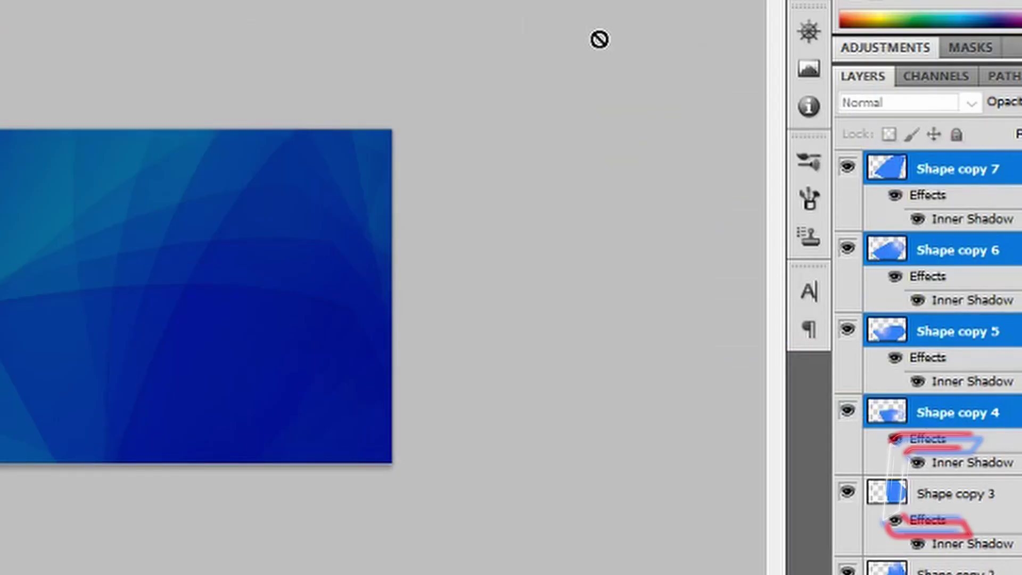